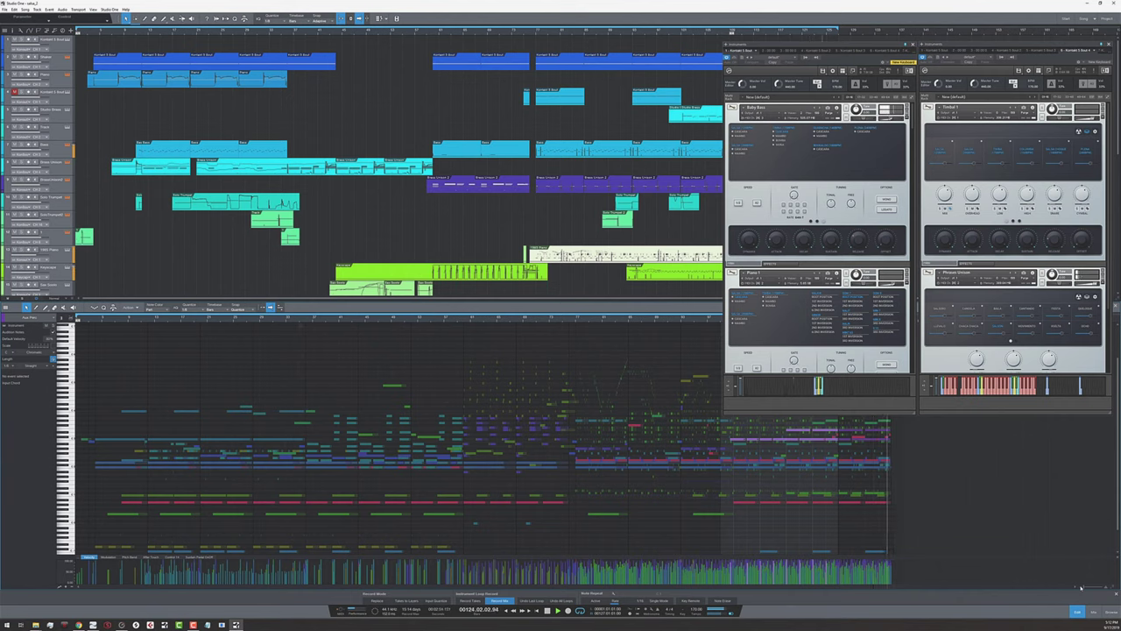
- Stop playback and browse the salsa library's Brass, Percussion, Piano and Vox instrument folders, opening the Vox 1 Nasal instrument
key(space)
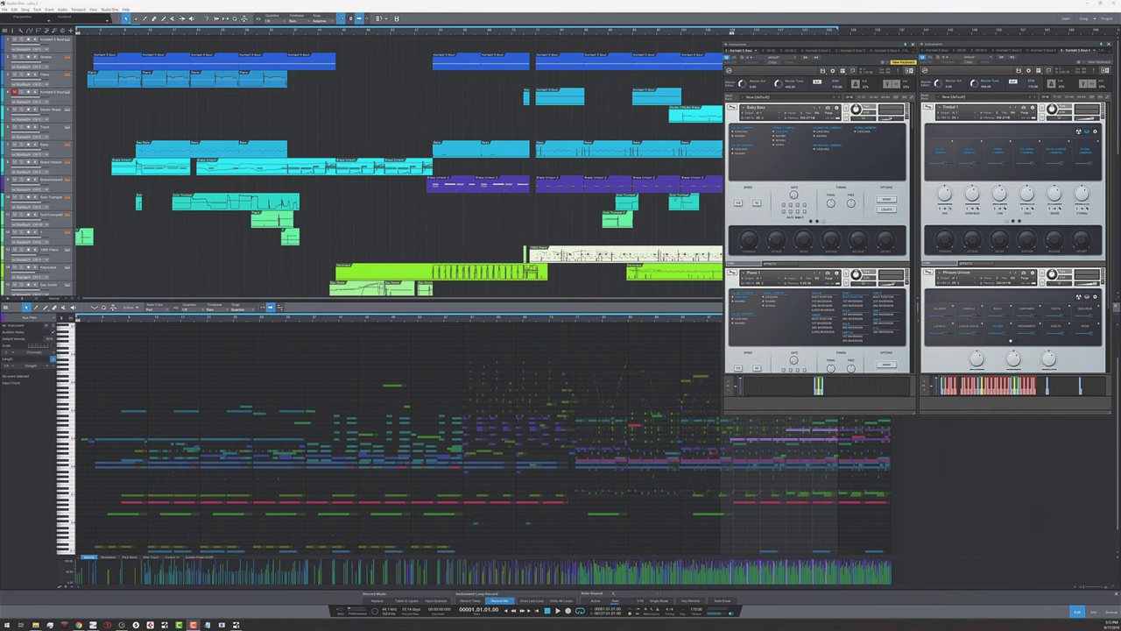
key(F1)
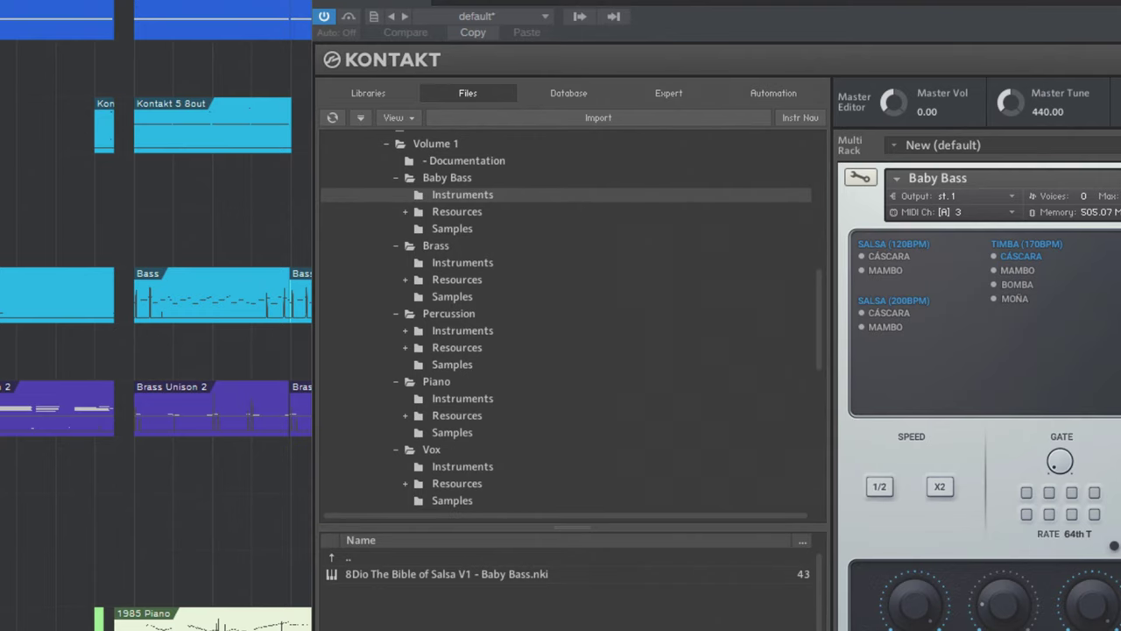
click(451, 263)
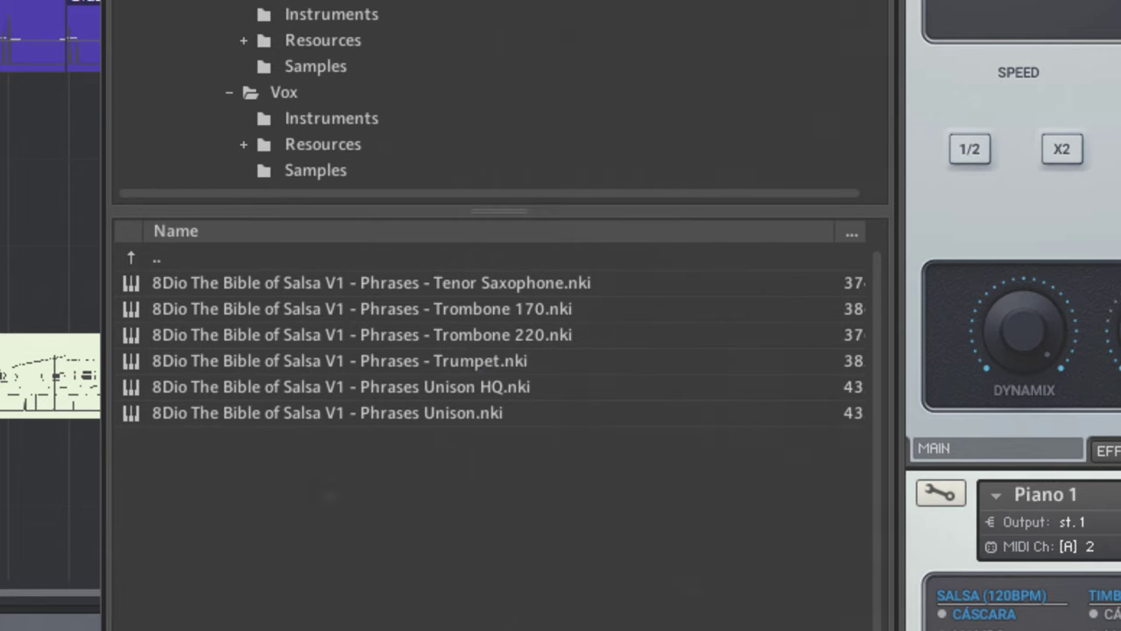
key(BackSpace)
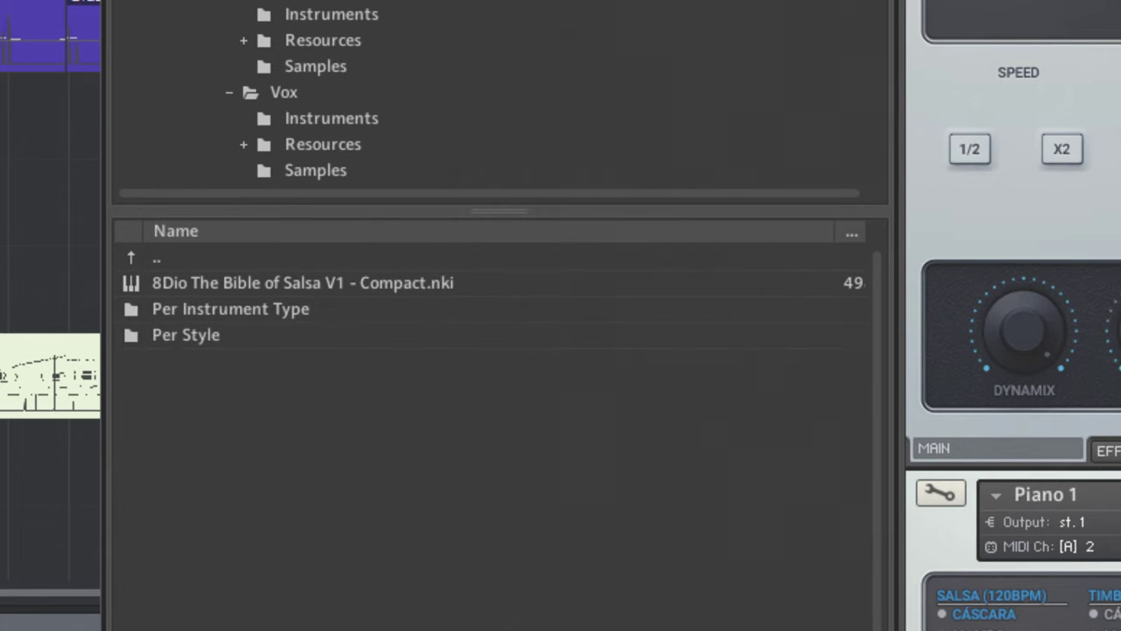
double_click(132, 309)
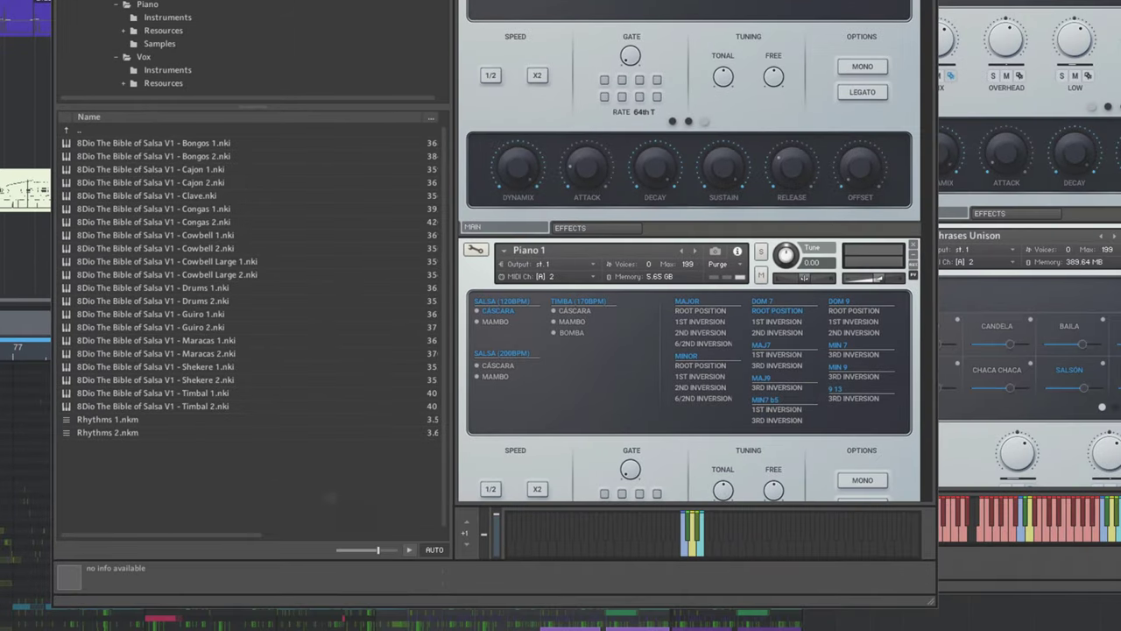
key(Down)
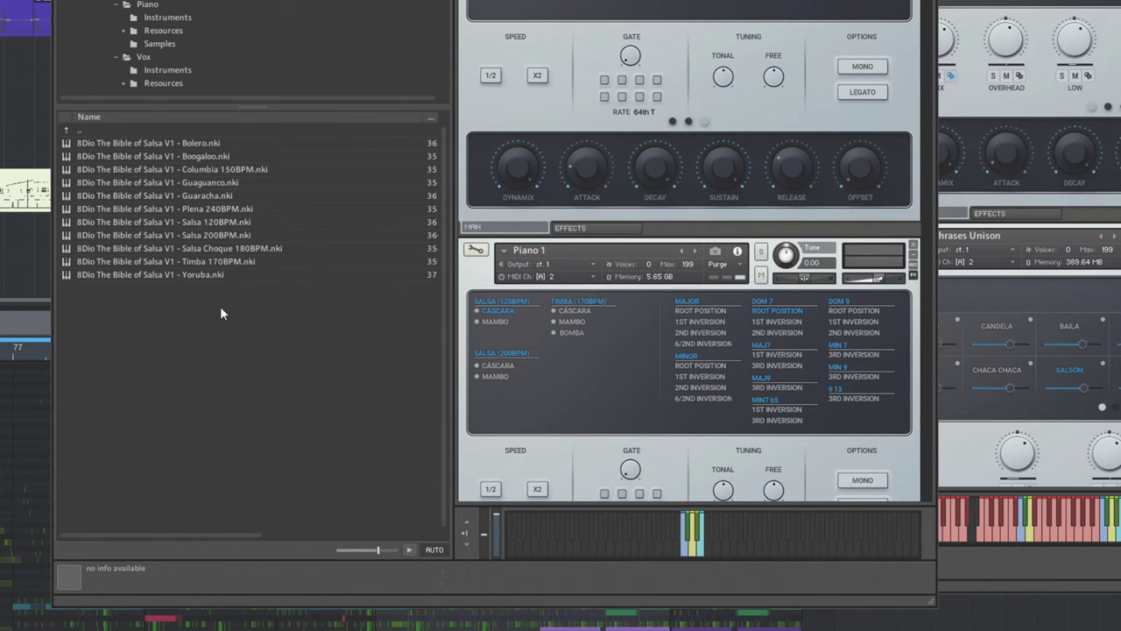
click(178, 19)
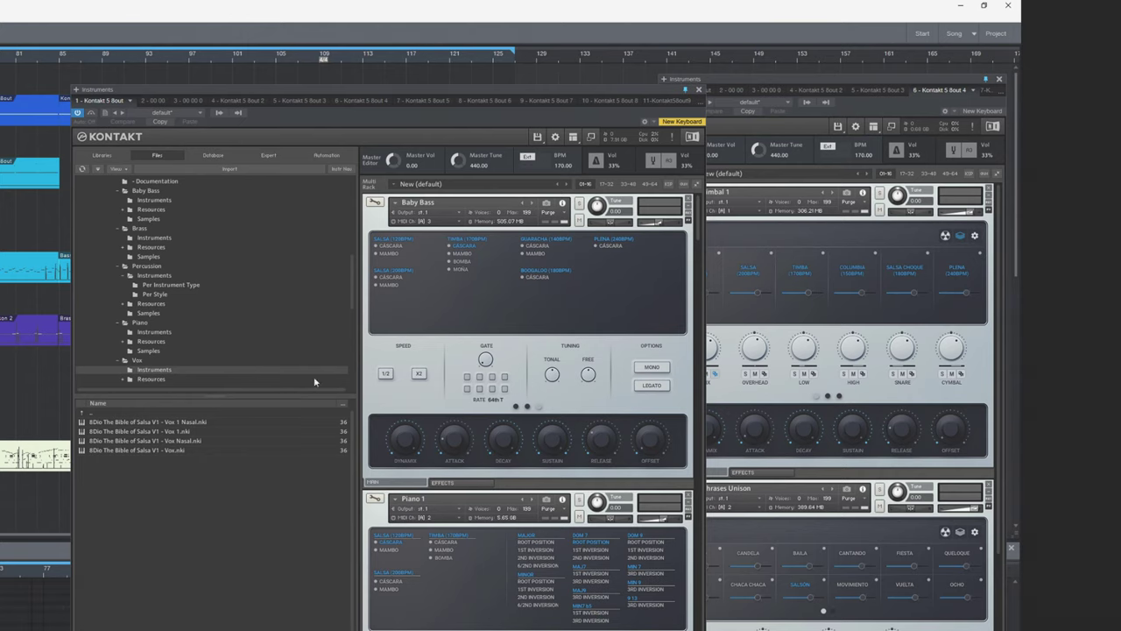
double_click(200, 423)
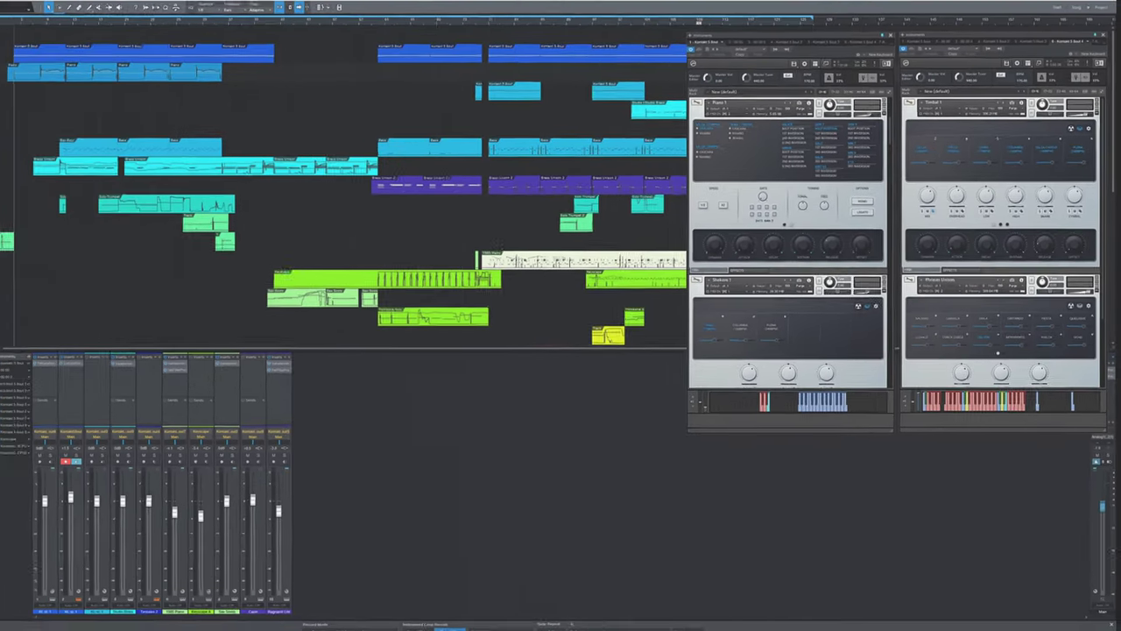
- Play the song briefly, then audition Piano 1's Timba Mambo, Timba Bomba and Salsa 120BPM Cáscara patterns with the Min 9 third inversion
key(space)
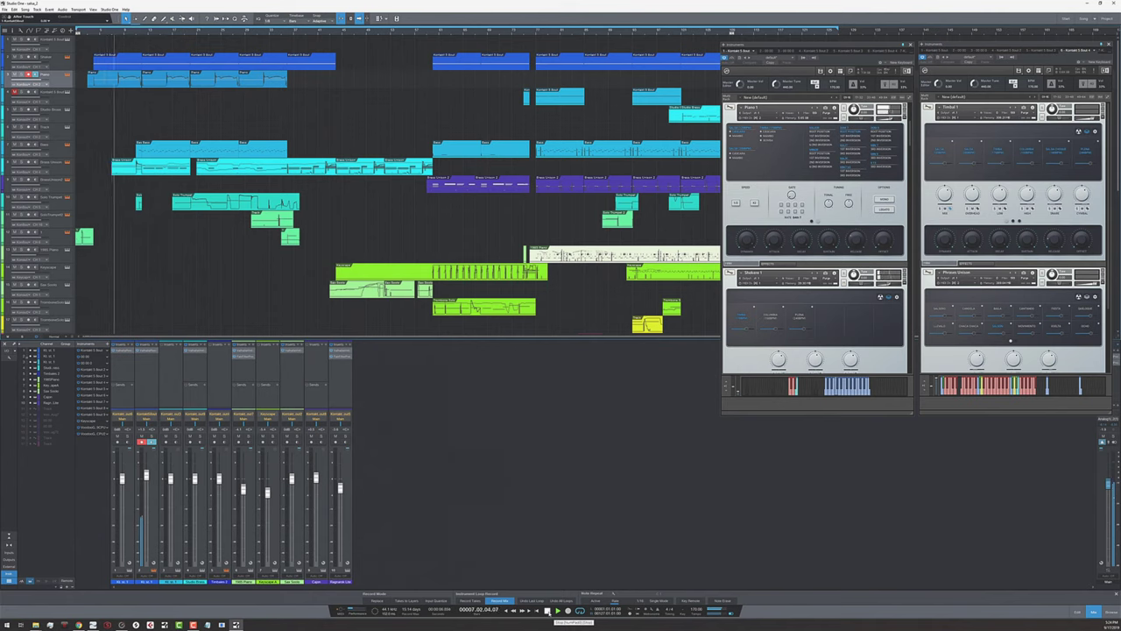
click(548, 610)
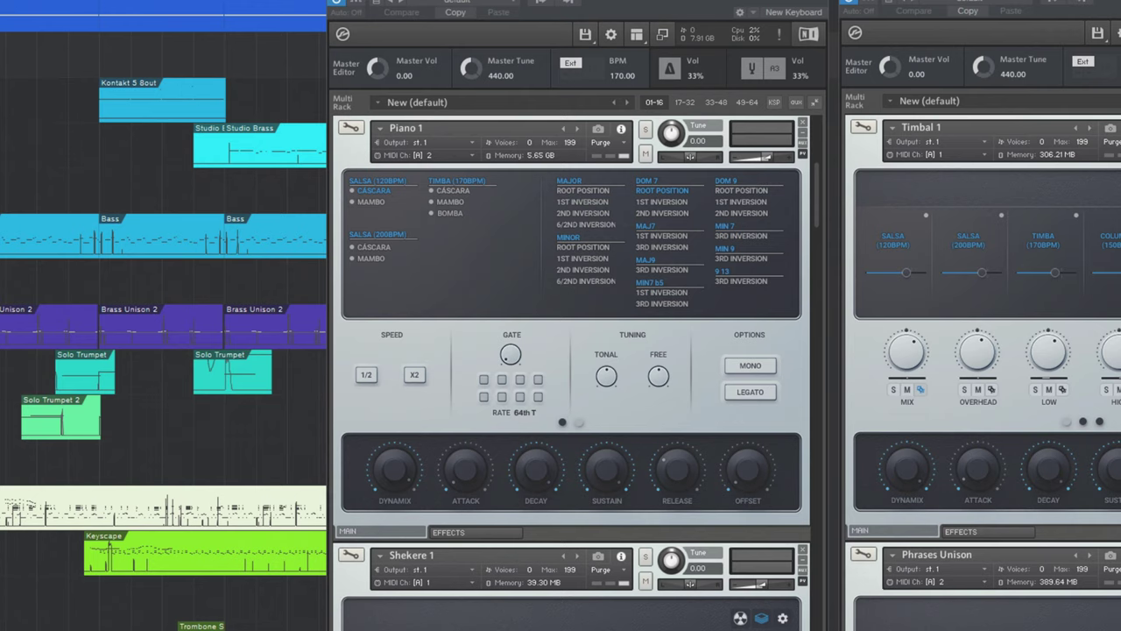
click(452, 202)
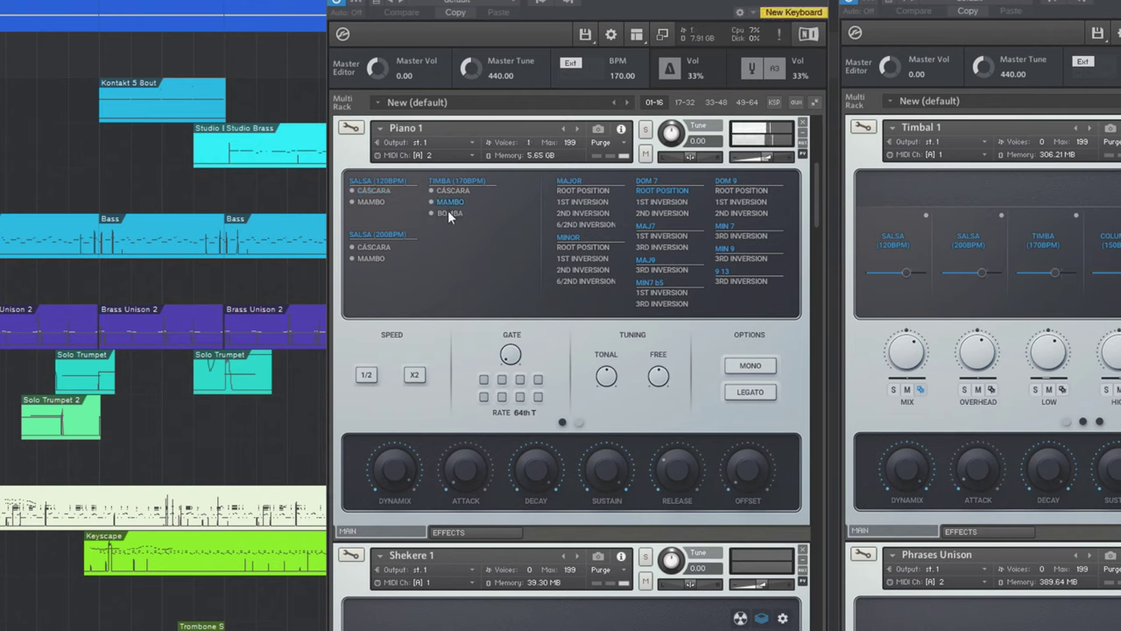
click(449, 214)
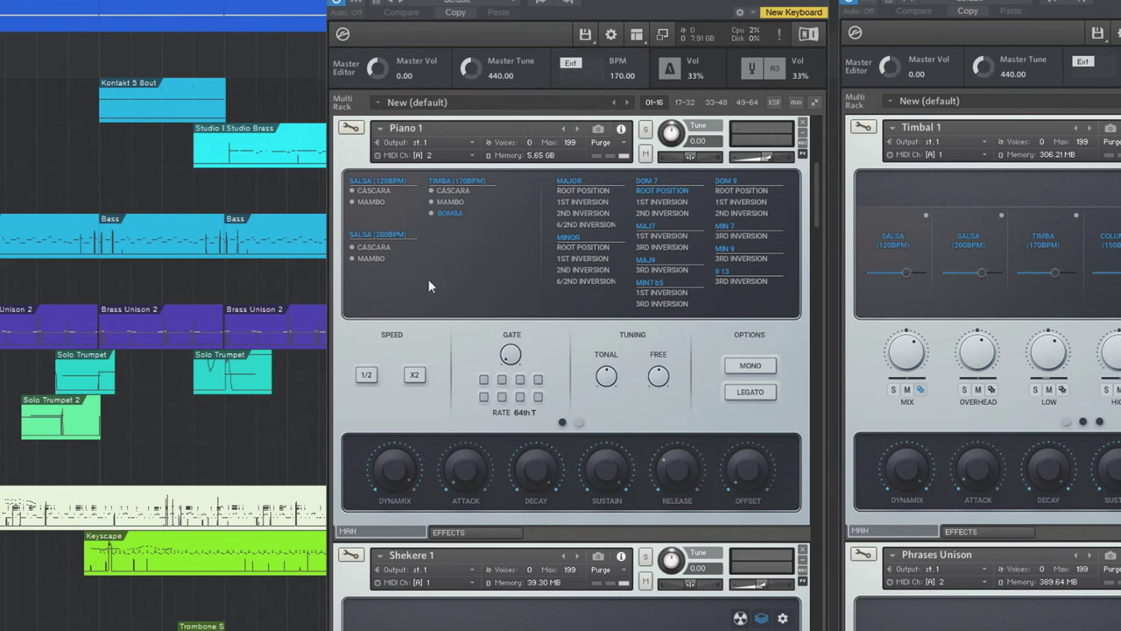
click(383, 190)
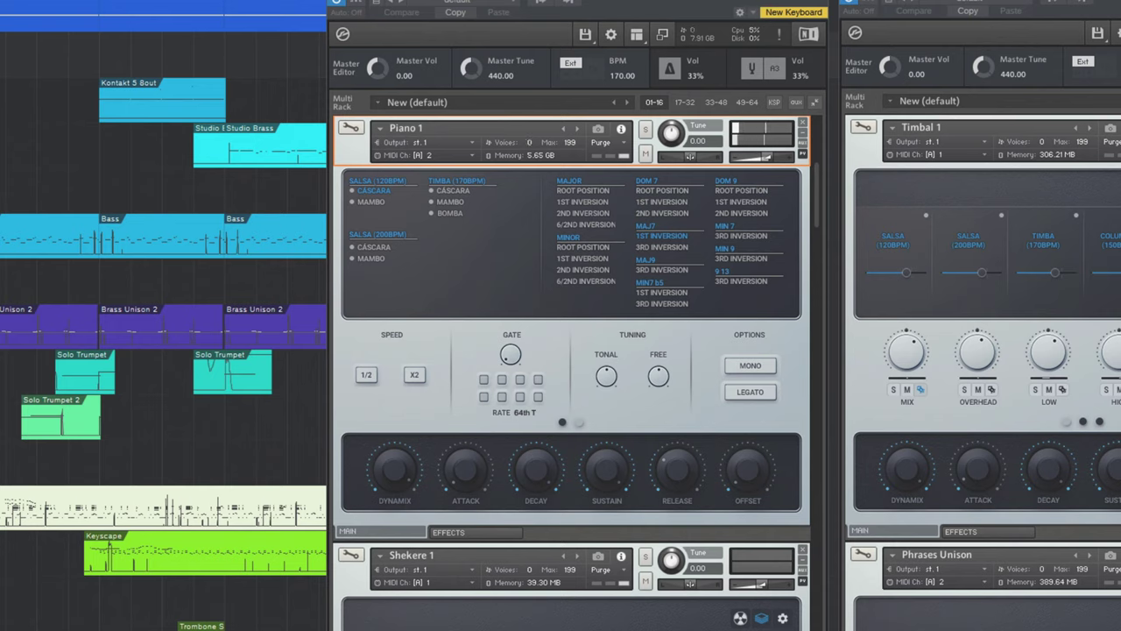
click(753, 257)
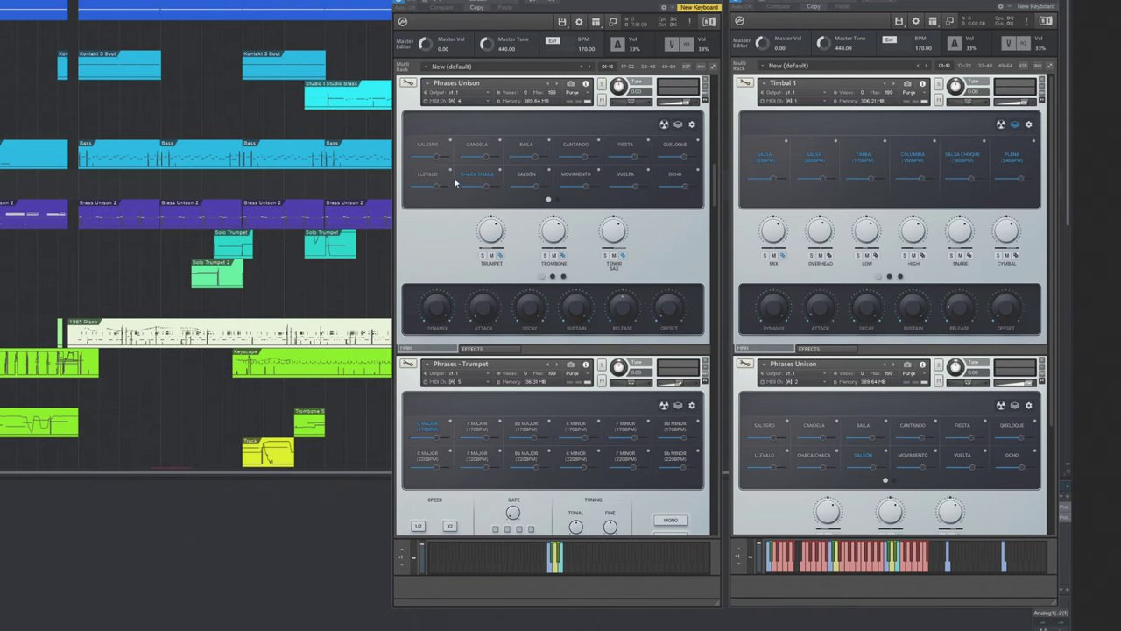
- View the second phrase page of the Phrases Unison brass instrument and return to its first page
click(558, 199)
click(549, 201)
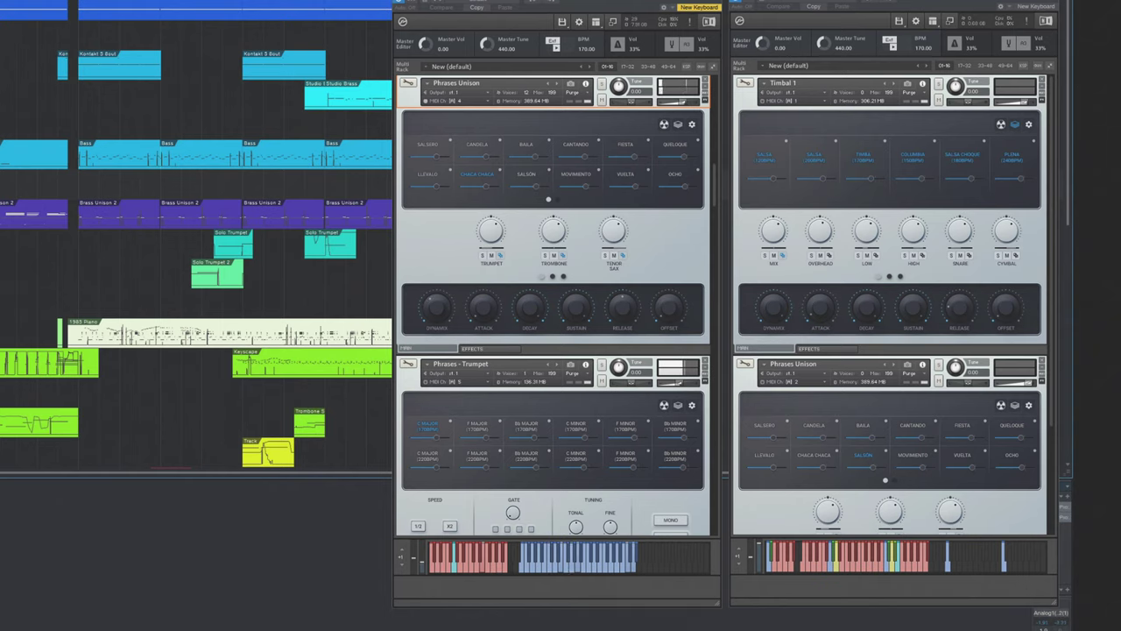
- Select the Phrases - Trumpet instrument and step through its major and minor phrases at 170BPM and 220BPM
scroll(552, 307, down, 3)
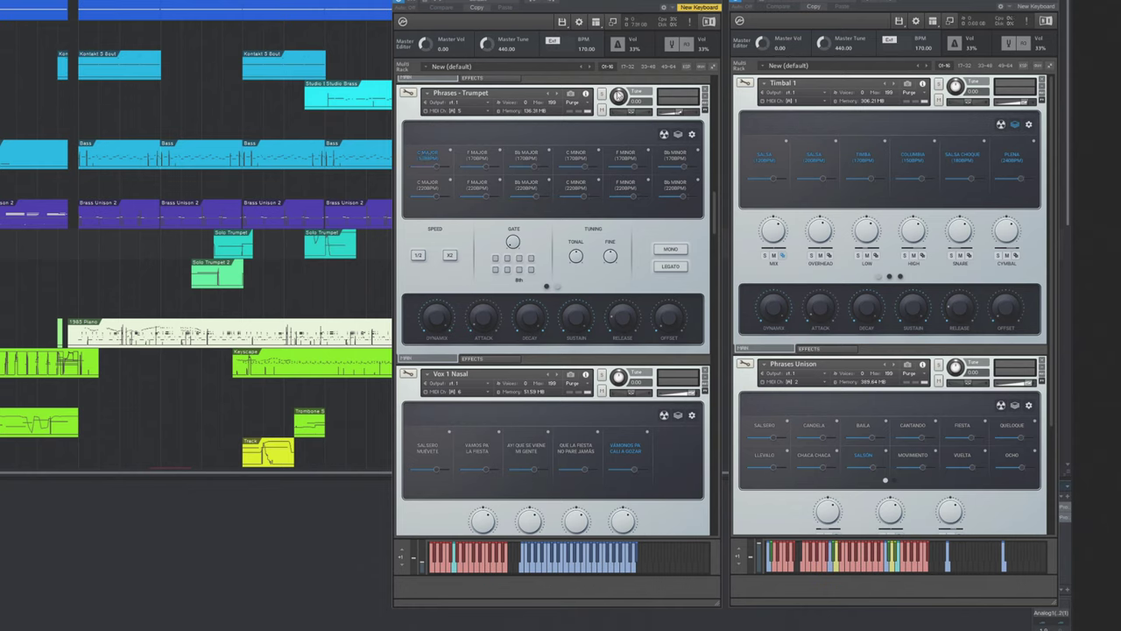
click(659, 91)
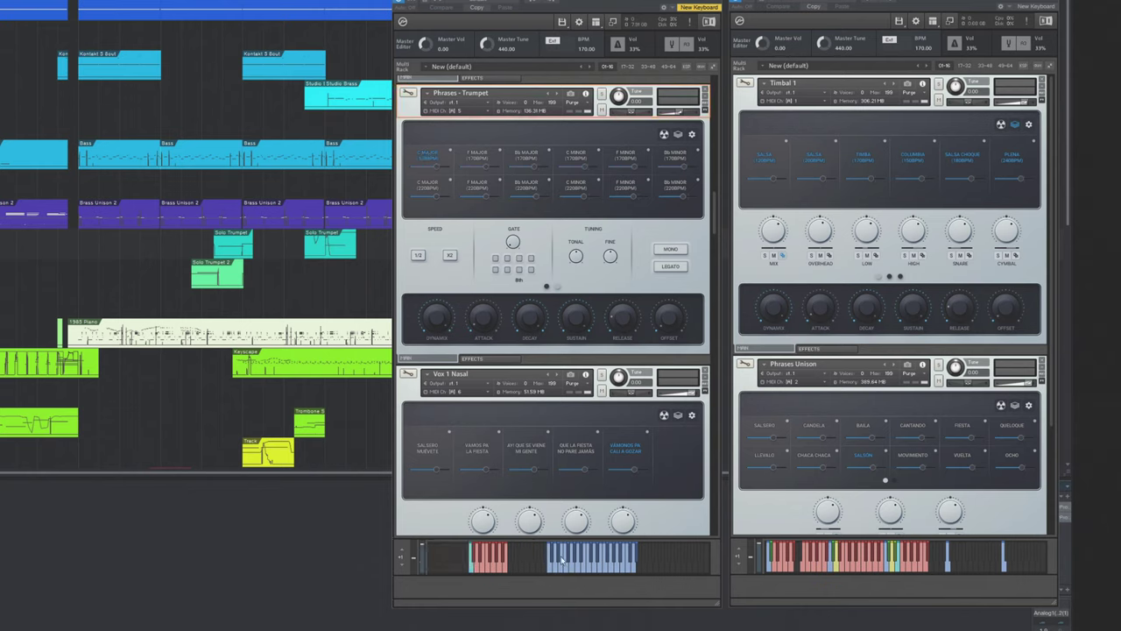
click(525, 156)
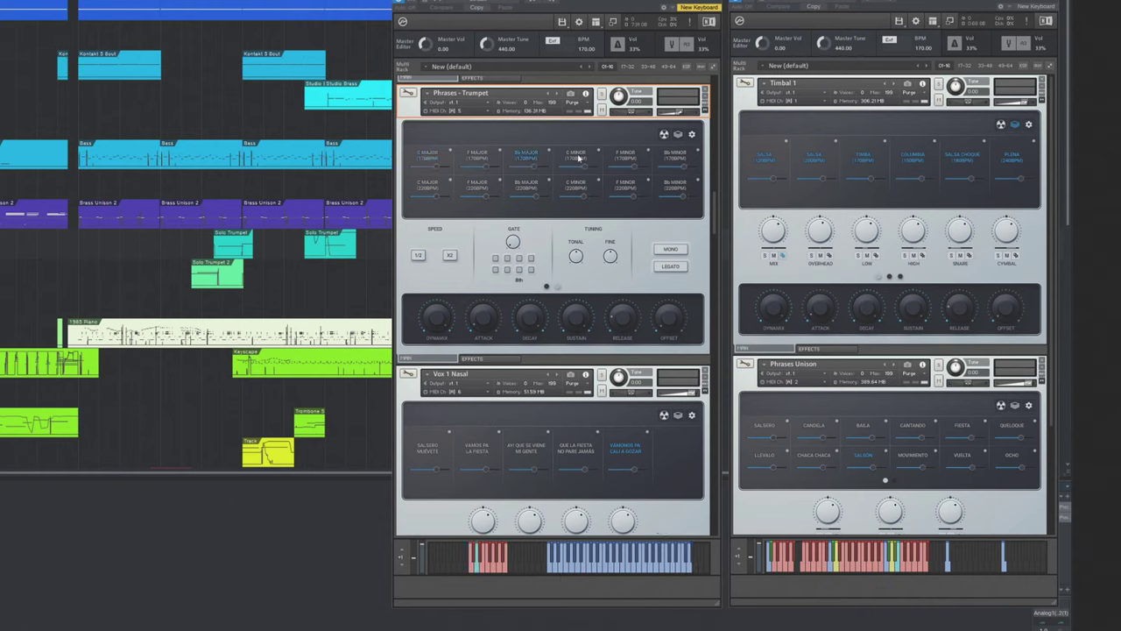
click(579, 158)
click(626, 165)
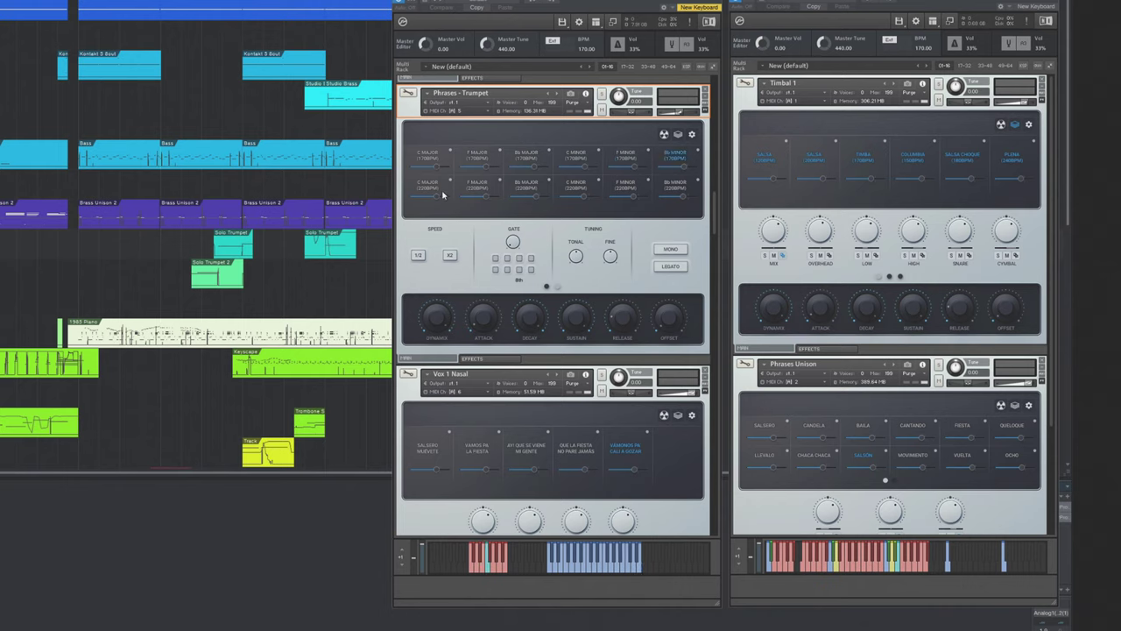
click(477, 185)
click(525, 187)
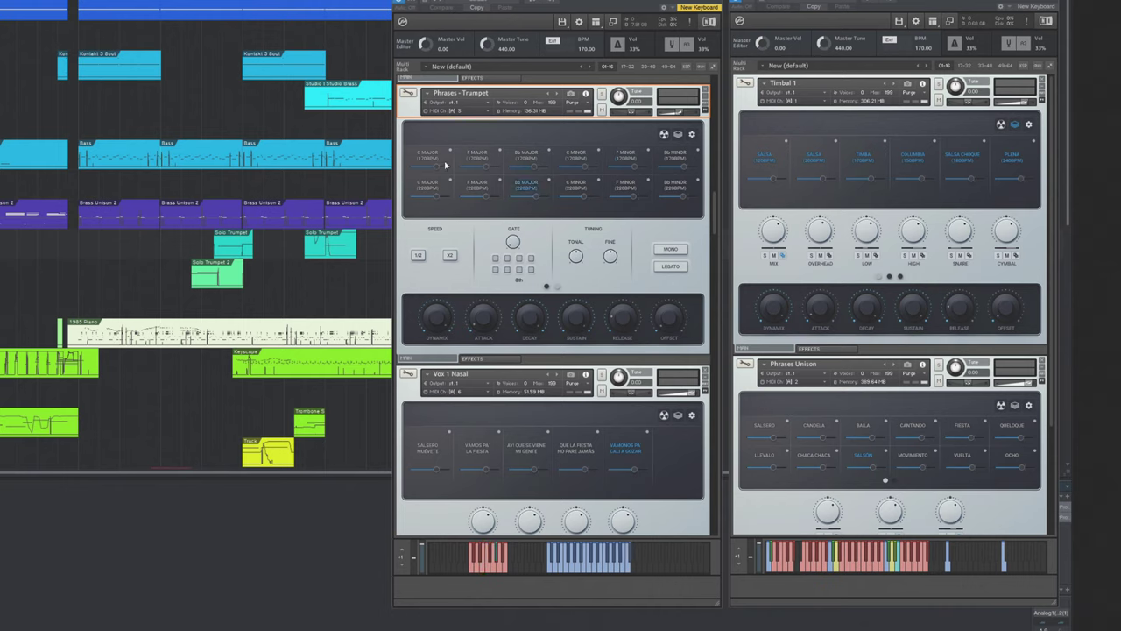
click(426, 157)
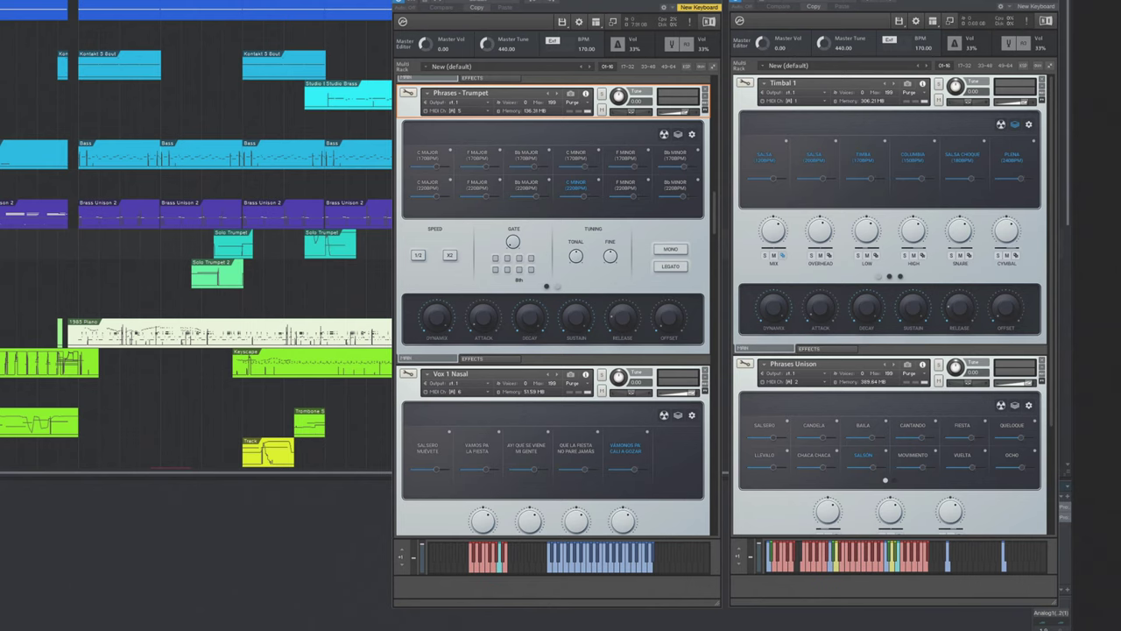
- Play the song with the Baby Bass instrument in view and select that instrument in the rack
scroll(554, 307, up, 3)
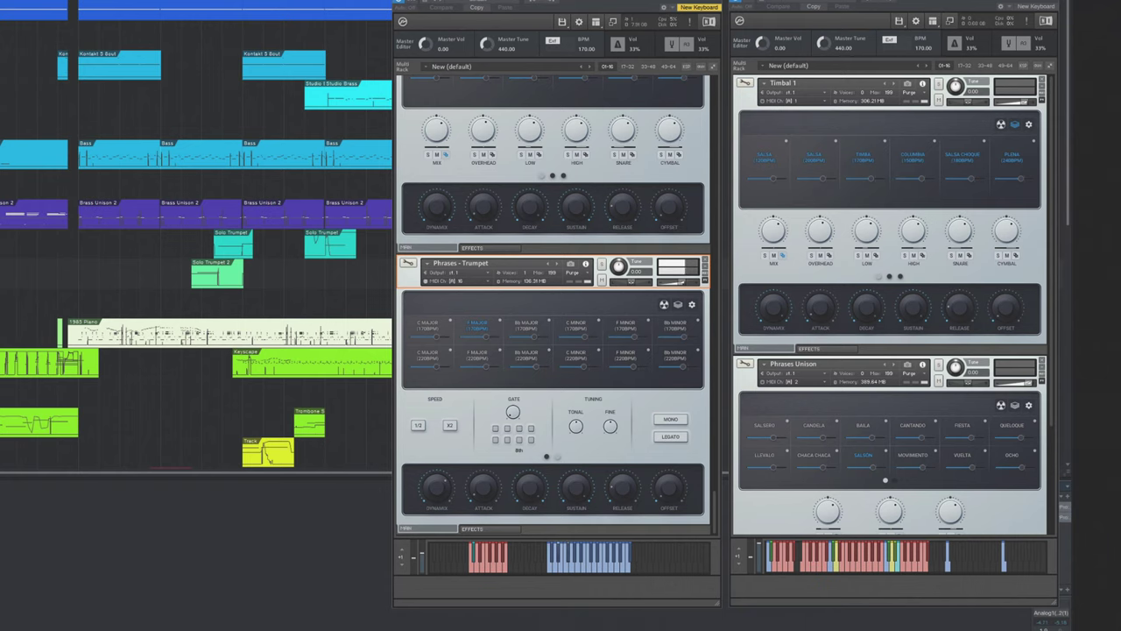
scroll(554, 305, up, 10)
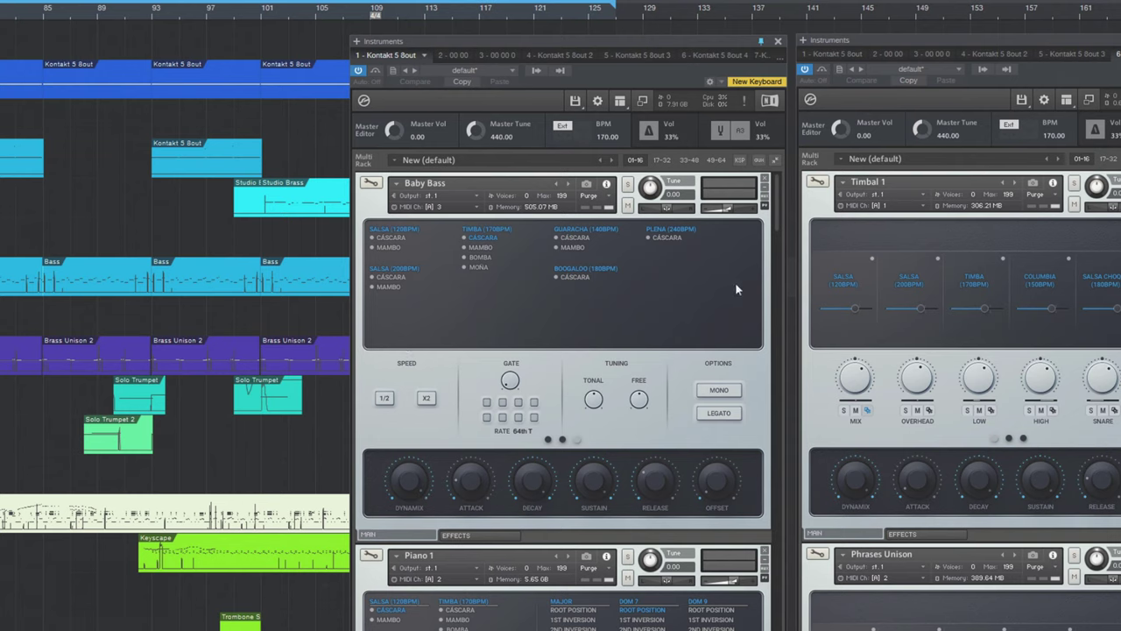
key(space)
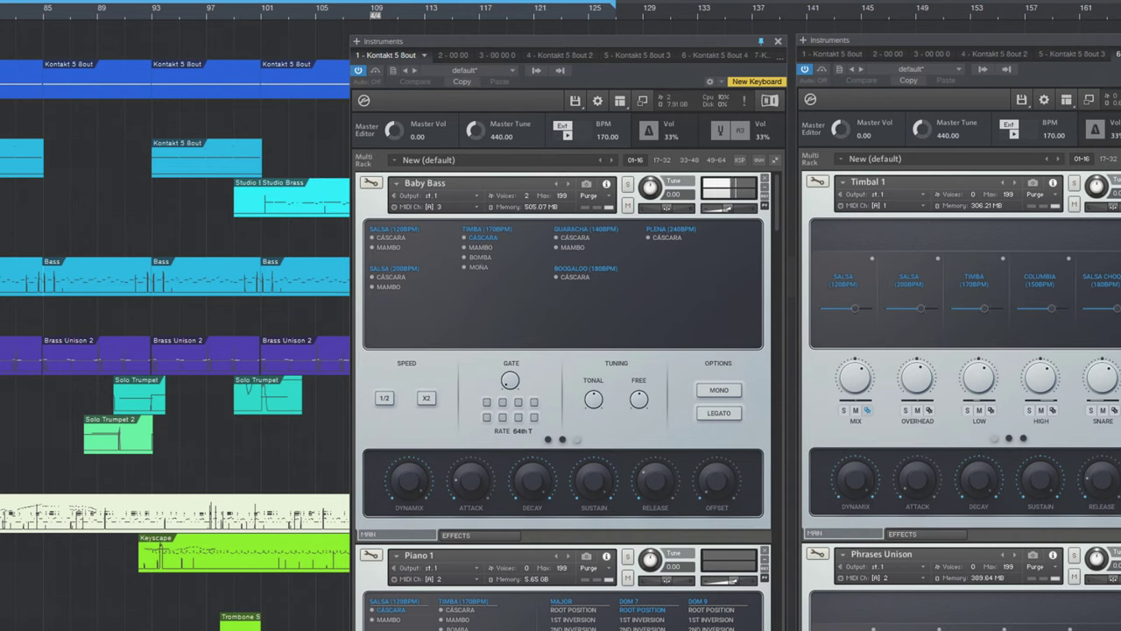
click(701, 179)
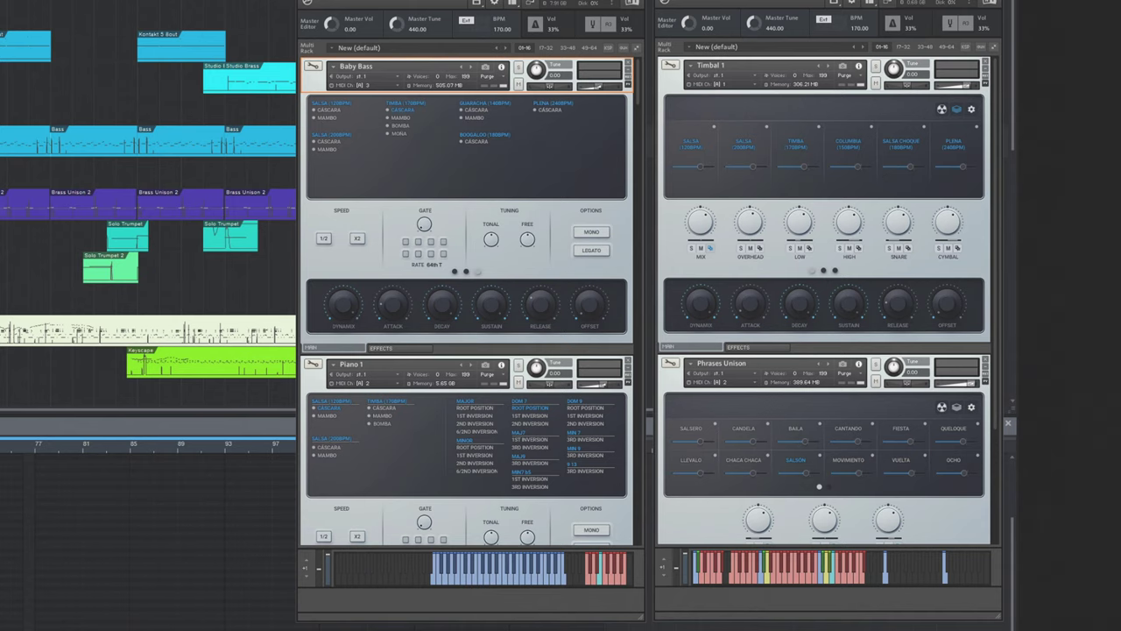
- Play the soloed shaker track from bar 59 and stop playback
key(e)
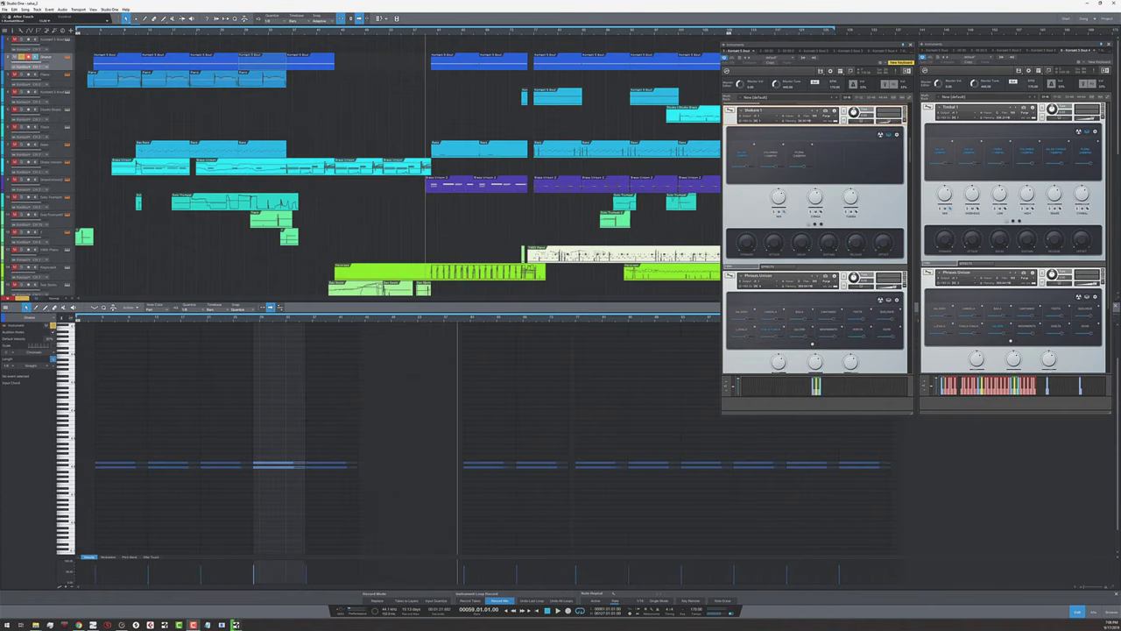
key(space)
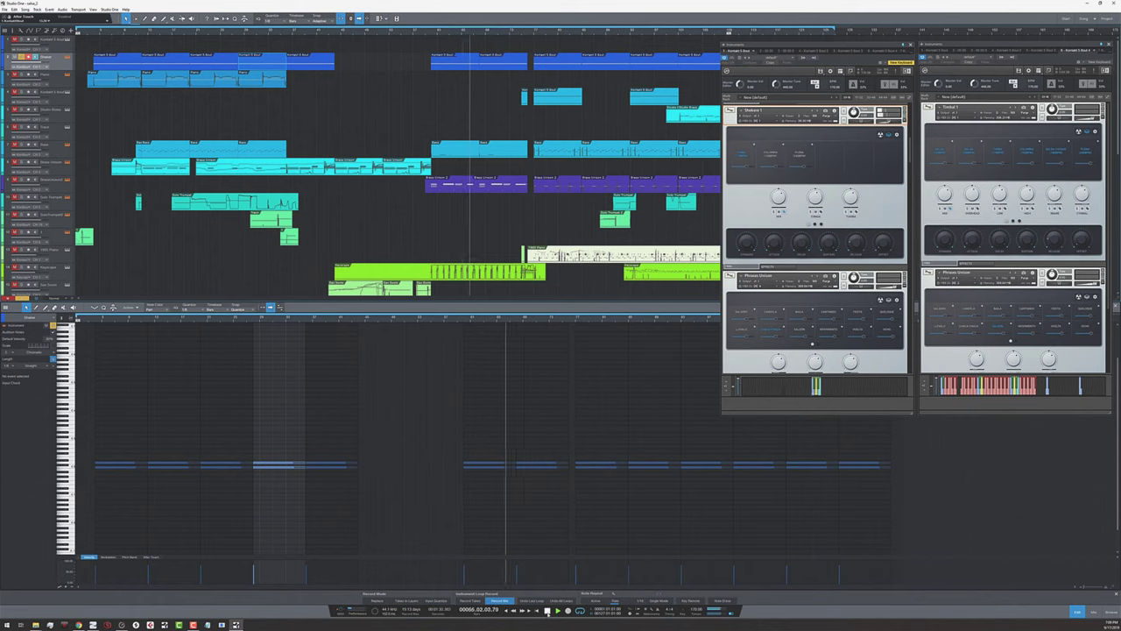
click(547, 610)
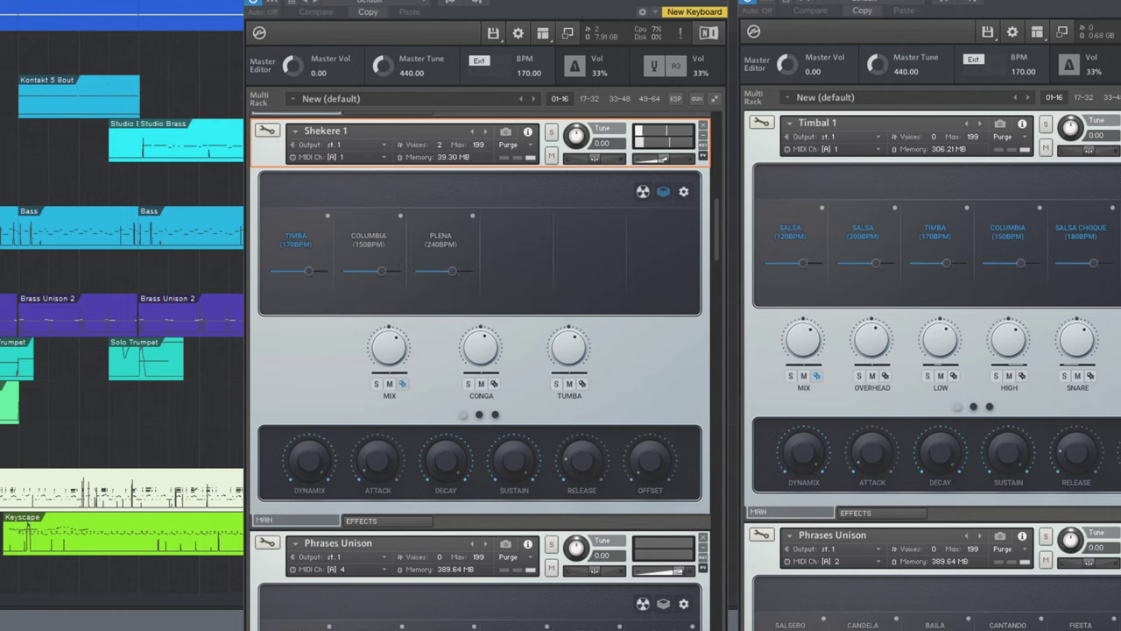
- Examine the Clave, Cowbell Large 1 and Congas 1 percussion instruments in the Kontakt rack
scroll(480, 368, down, 5)
scroll(122, 315, down, 10)
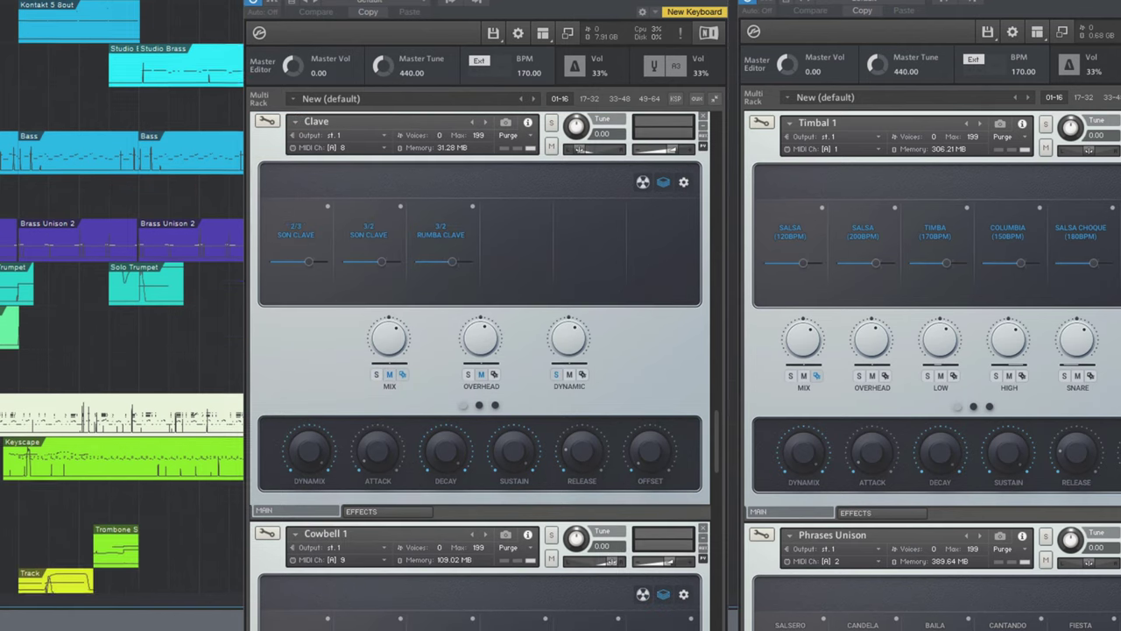
scroll(121, 368, up, 1)
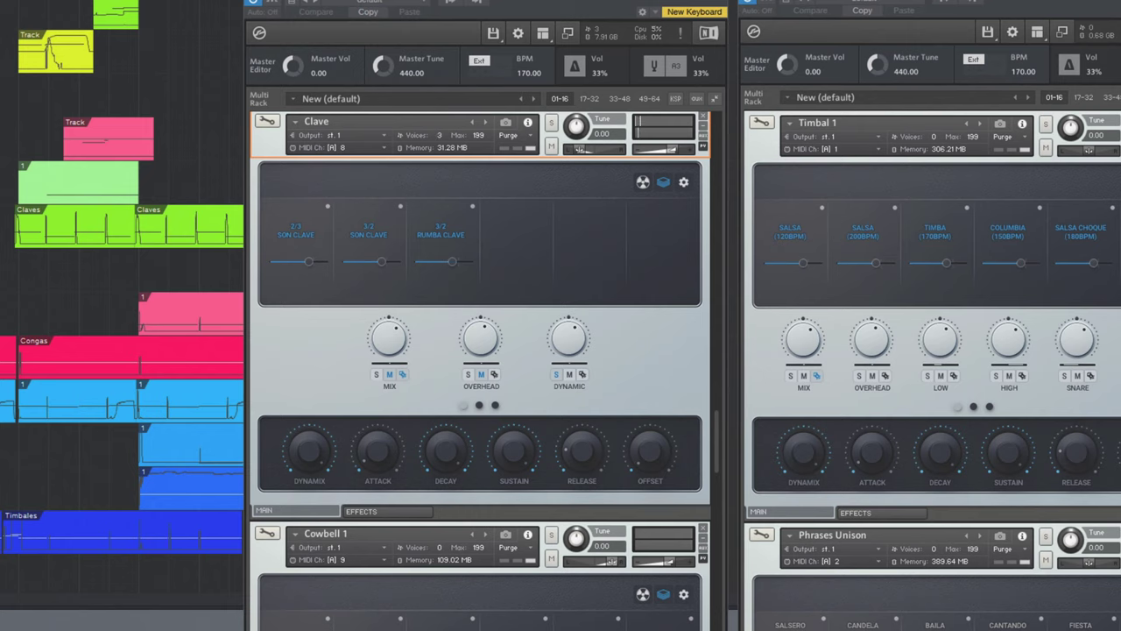
scroll(482, 351, down, 5)
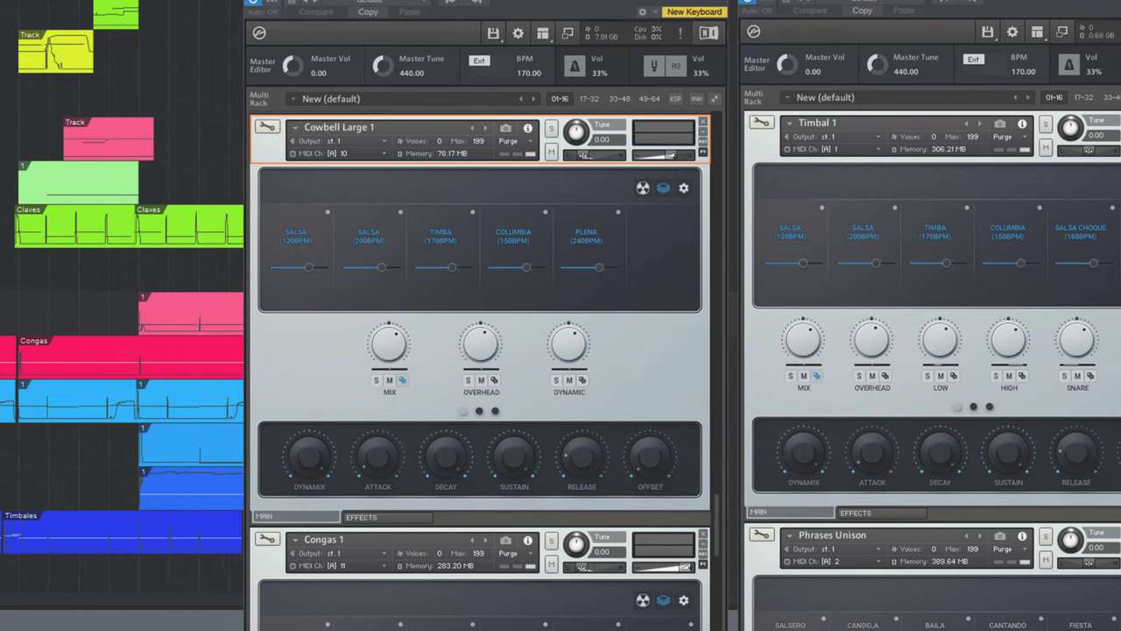
scroll(480, 350, down, 3)
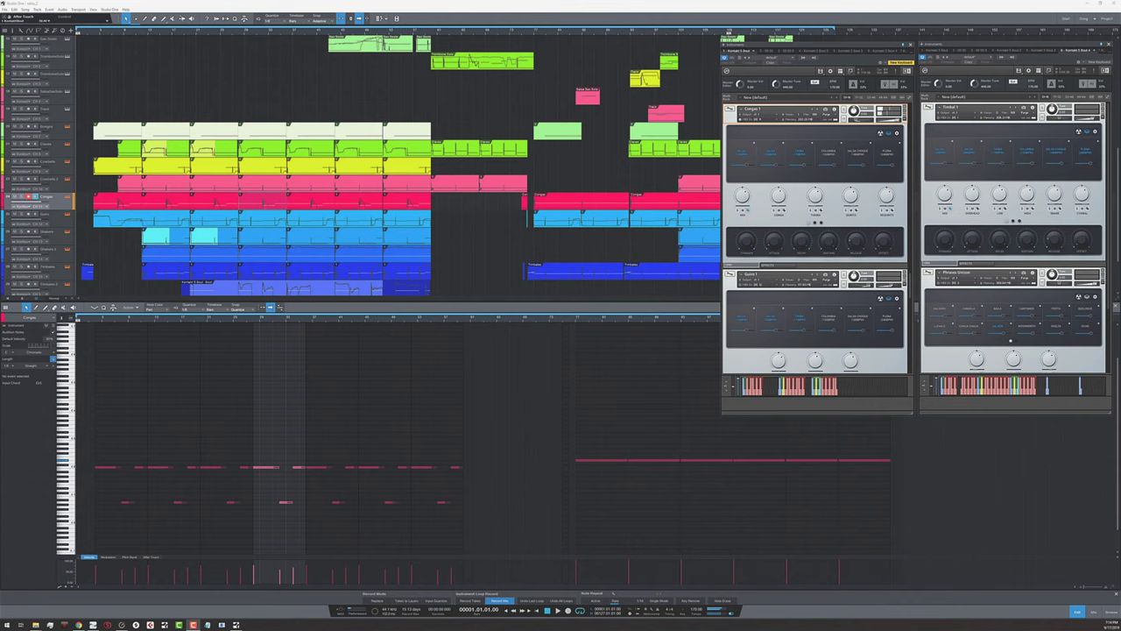
- Select the Guiro track and page its Guiro 1 instrument through the speed and tuning controls to the low pass controls
click(40, 214)
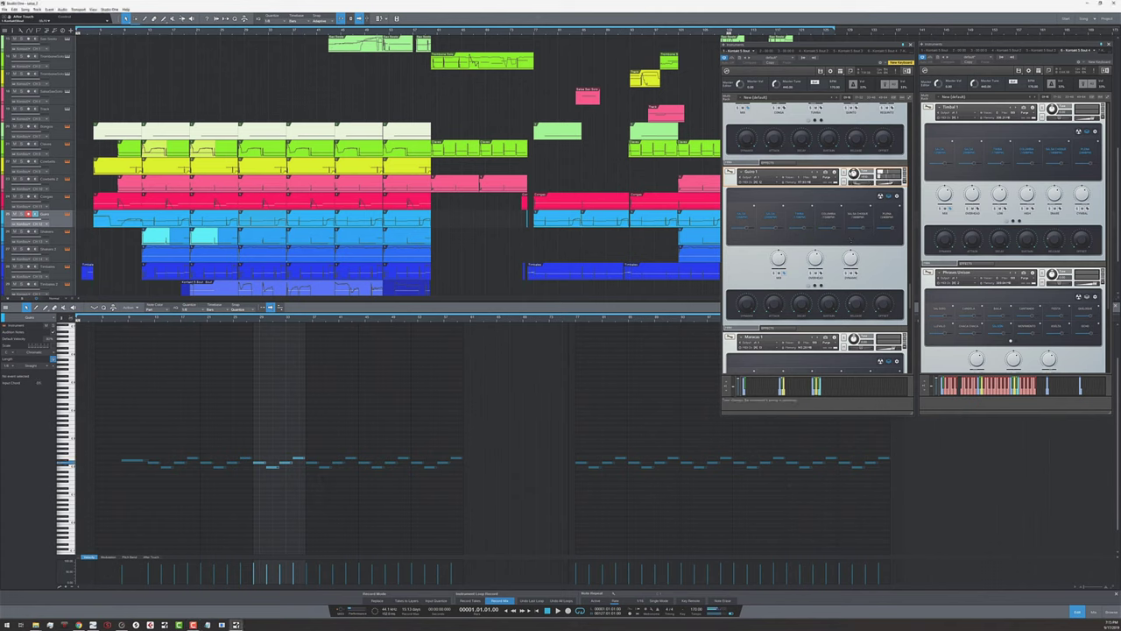
click(813, 288)
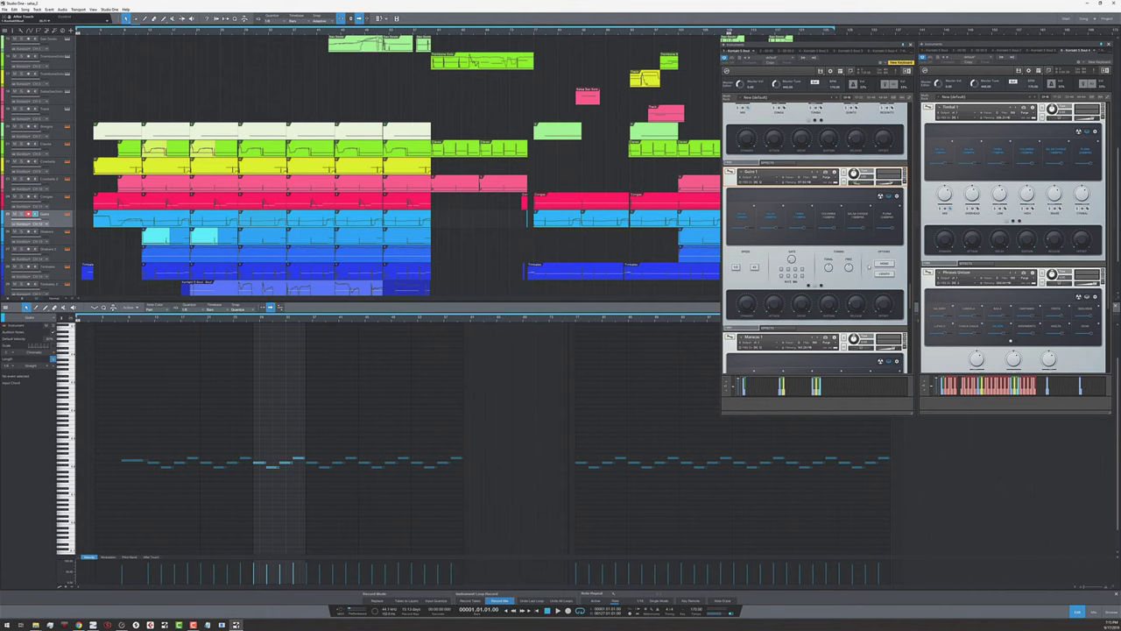
click(820, 286)
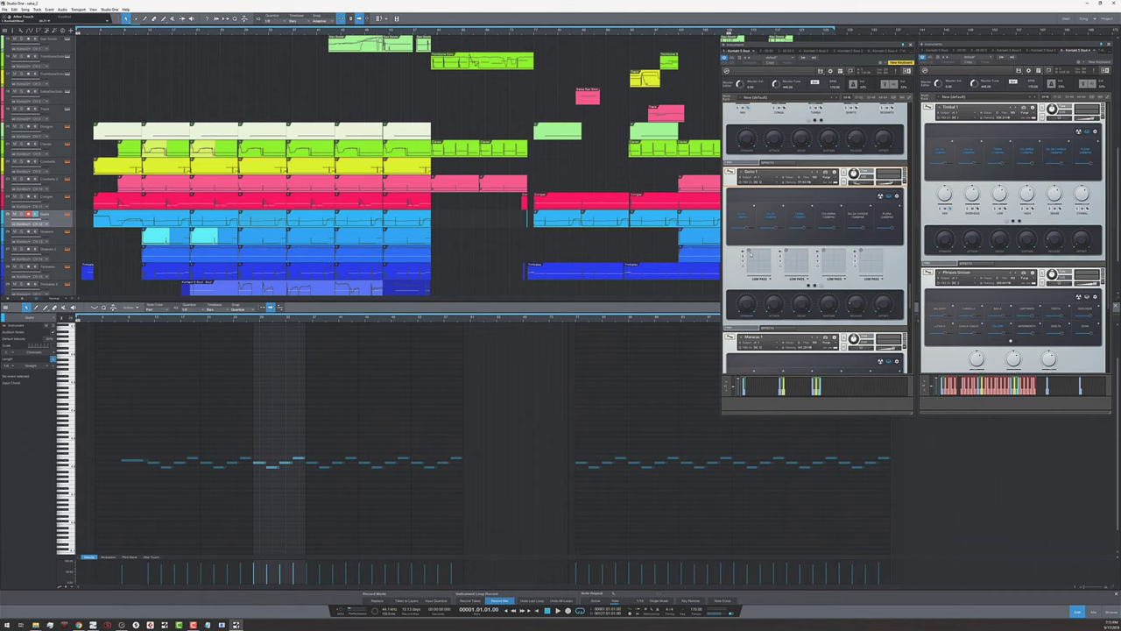
- Set the second, third and fourth effect slots of Guiro 1 to Distortion, Phaser and Reverb, keeping Low Pass in the first
click(759, 279)
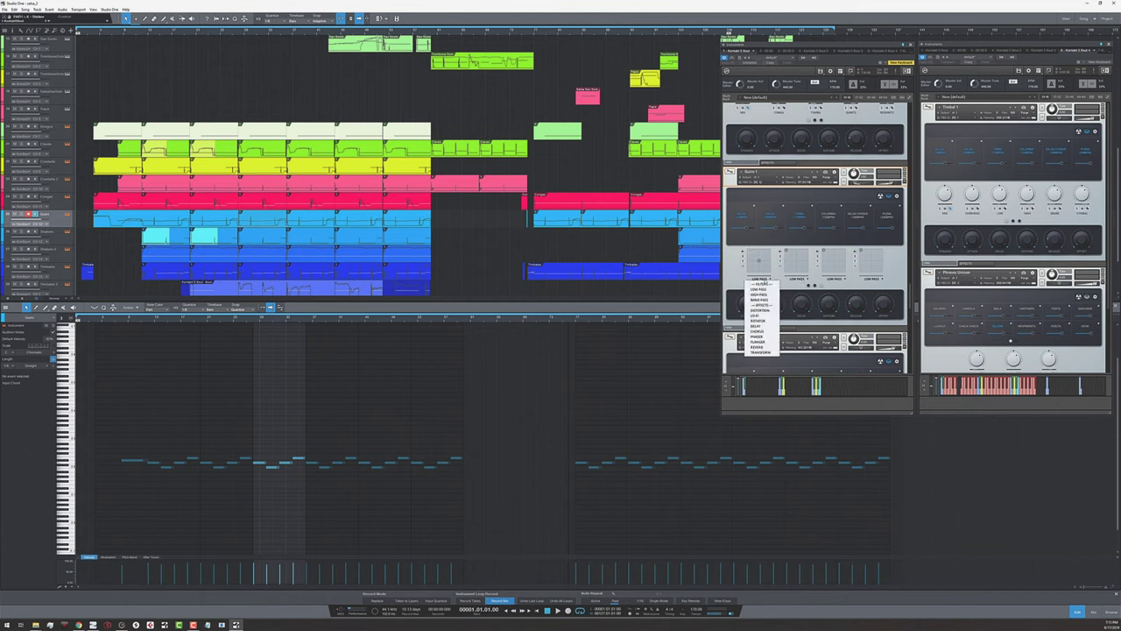
click(786, 252)
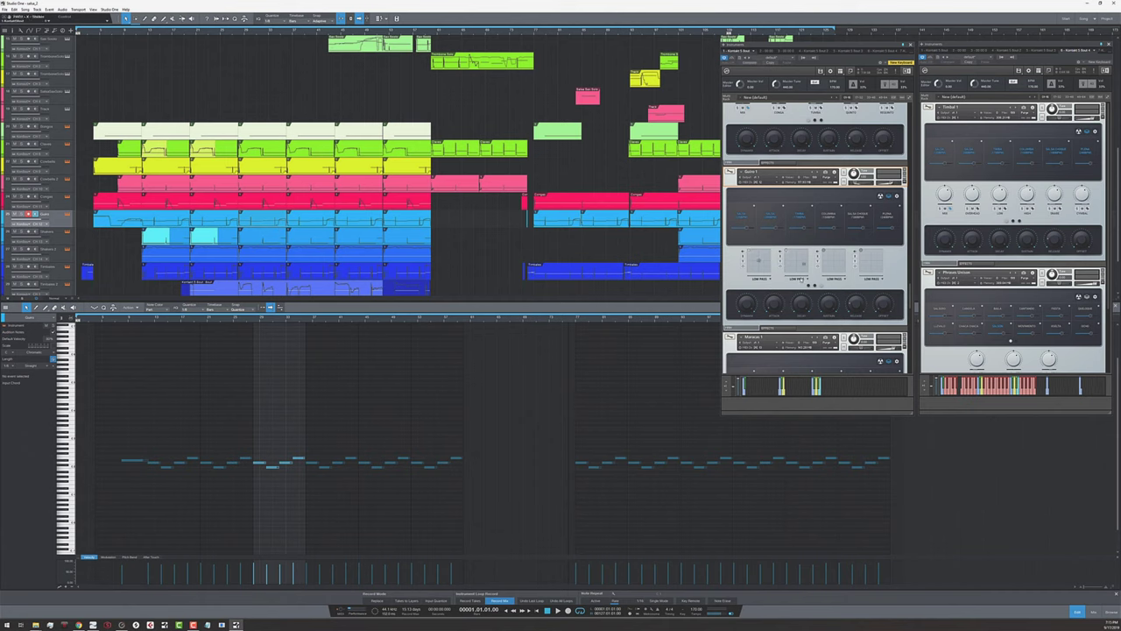
click(798, 279)
click(797, 307)
click(835, 278)
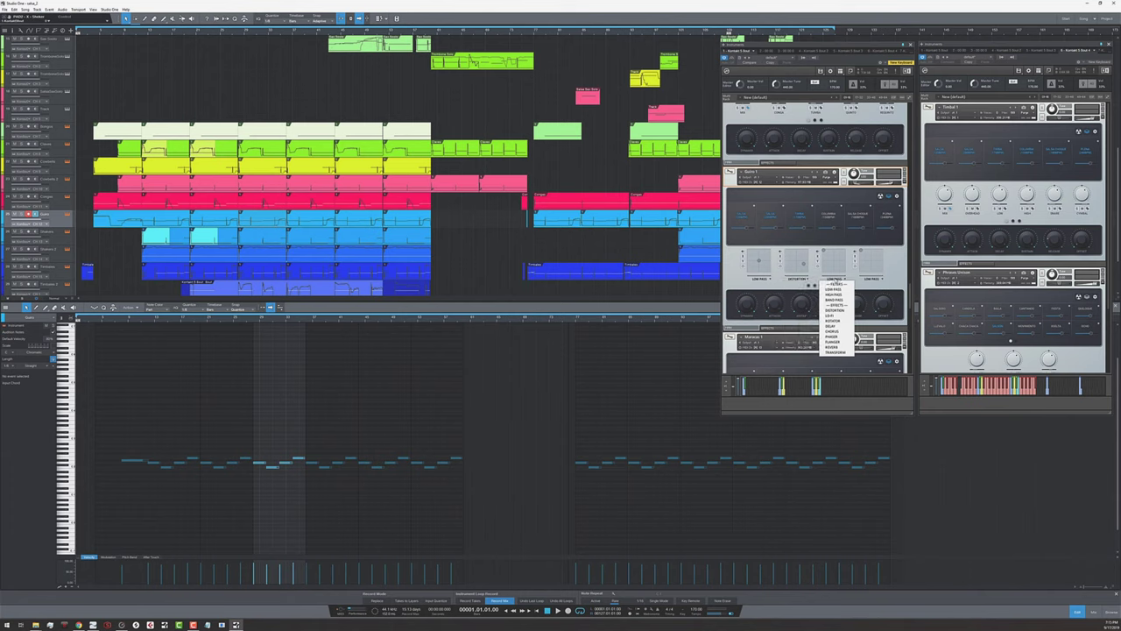
click(832, 336)
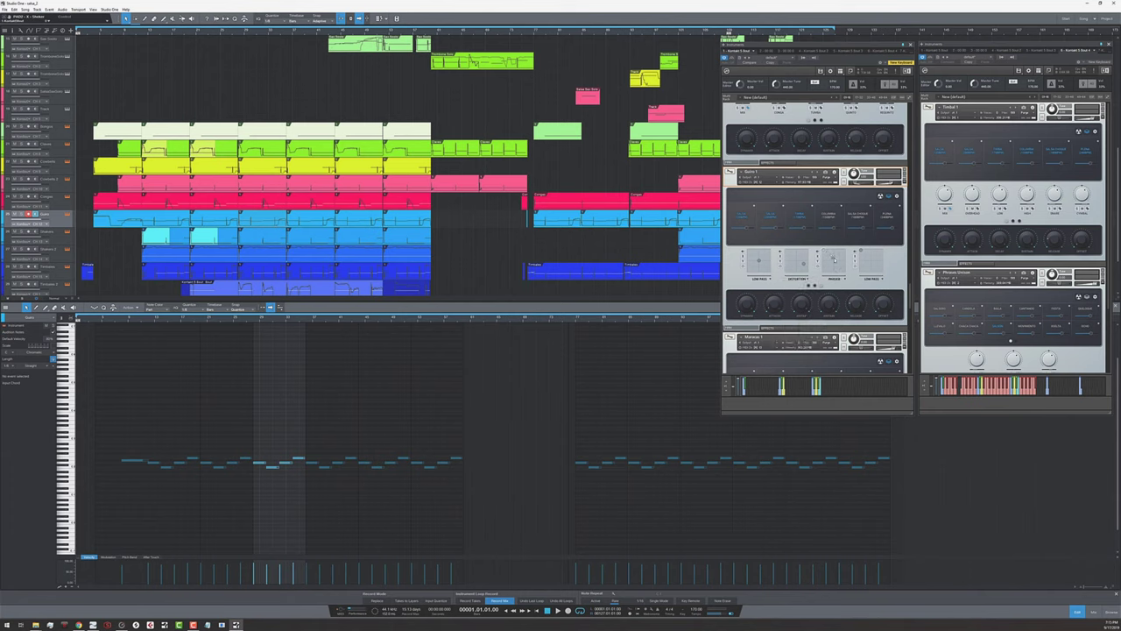
click(867, 278)
click(872, 349)
- Show the Kontakt file browser and look through the percussion instruments in the Per Style and Per Instrument Type folders
click(946, 168)
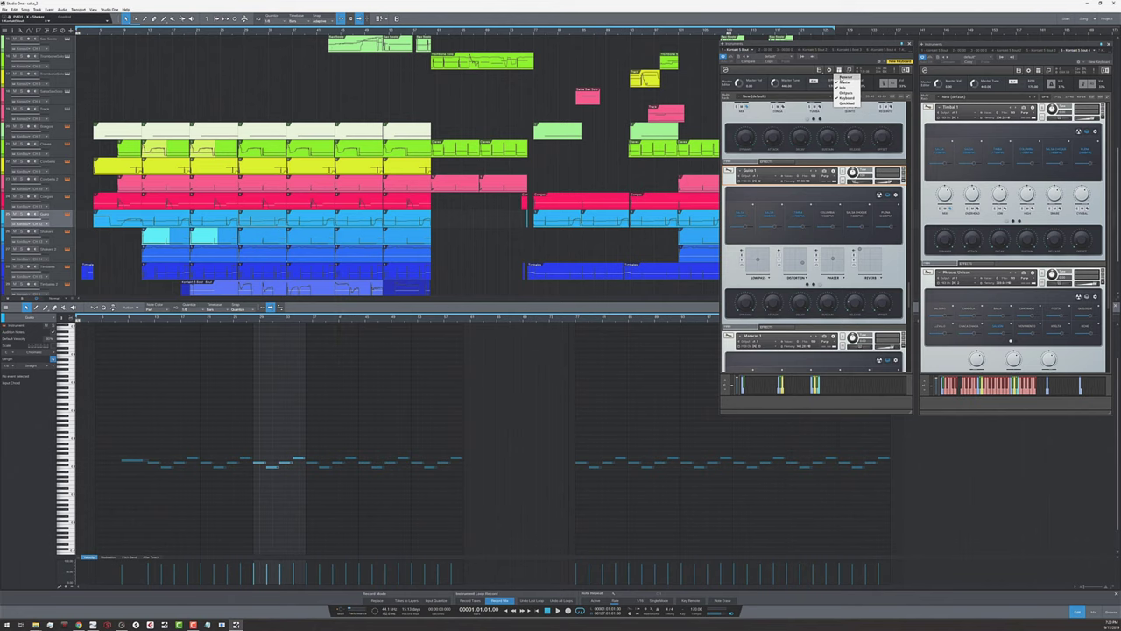
click(839, 72)
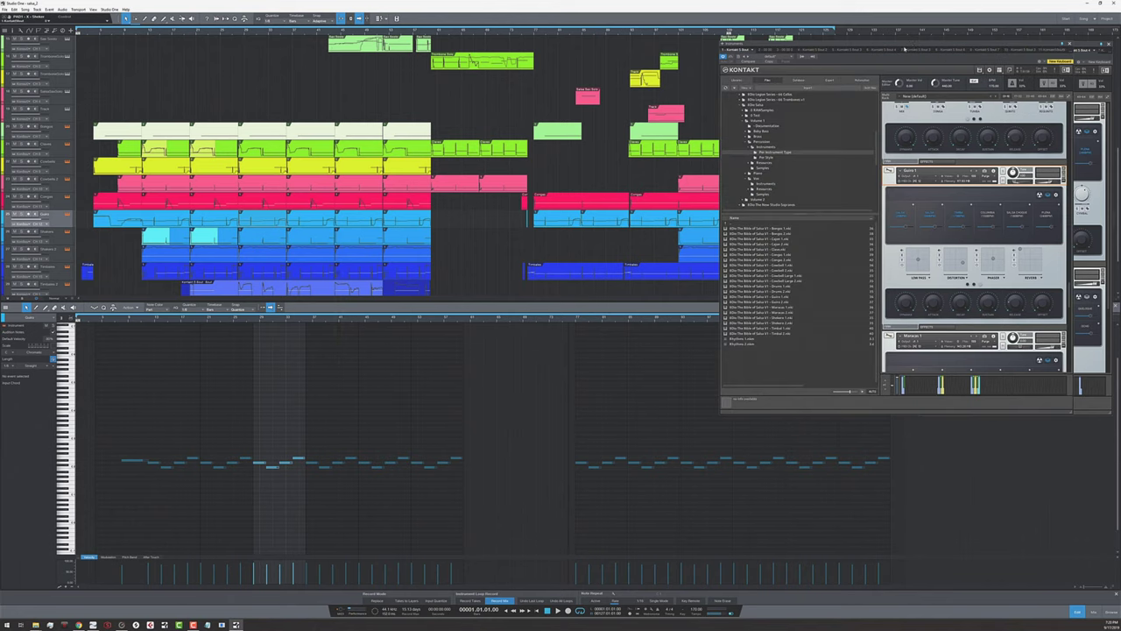
drag(913, 47, 747, 53)
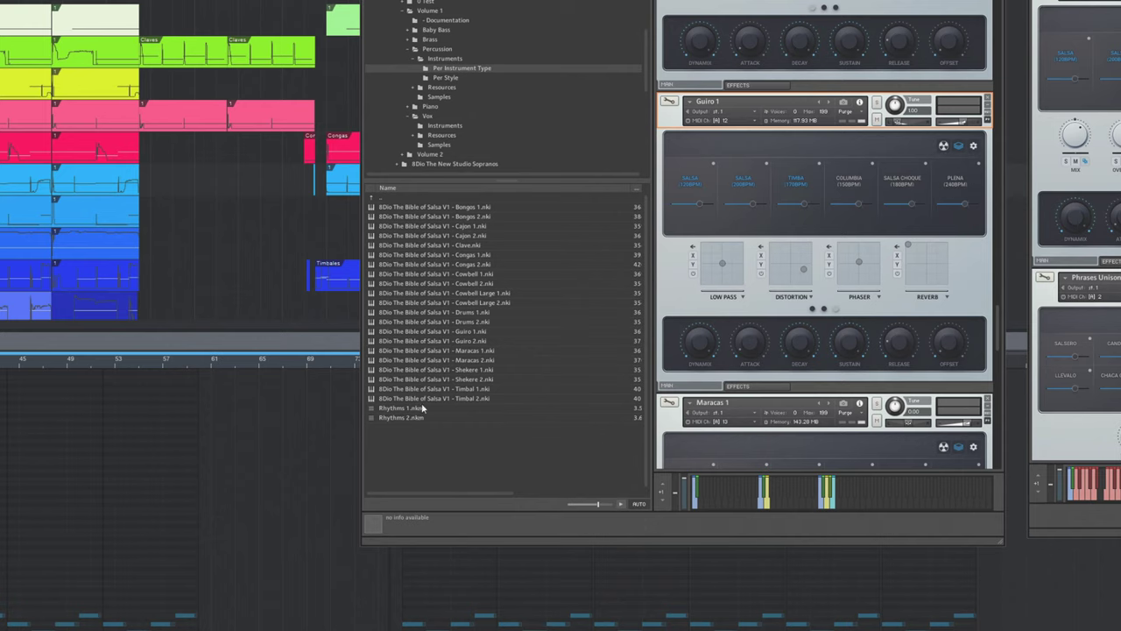
click(472, 78)
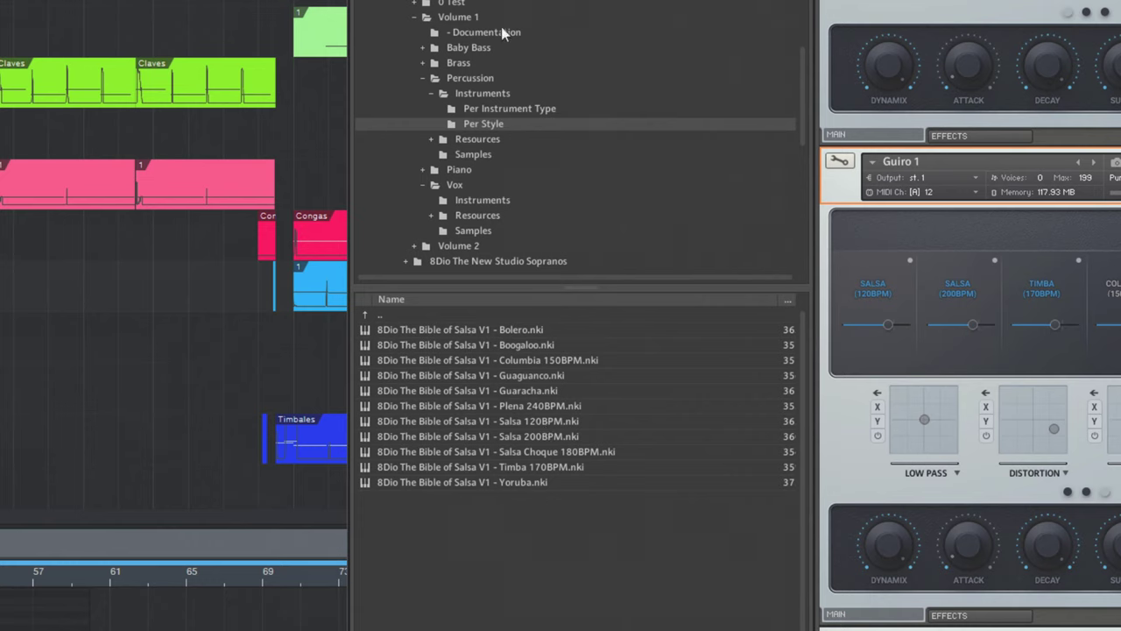
click(524, 109)
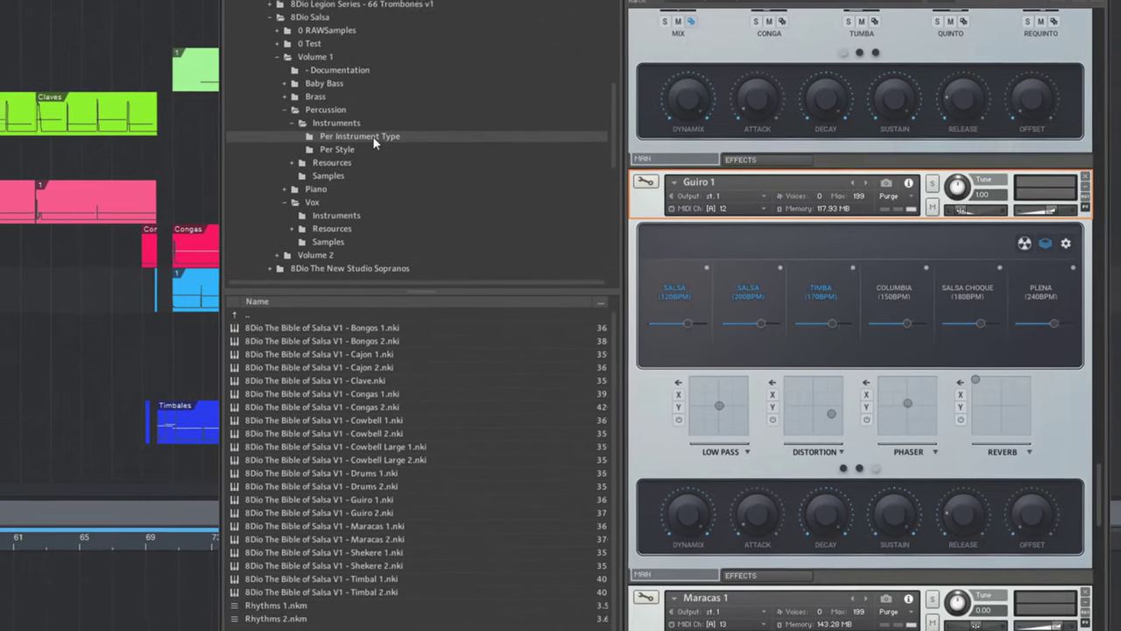
- Bring Timbal 1 into view in the rack and pick its Salsa (200BPM) rhythm
scroll(902, 350, down, 5)
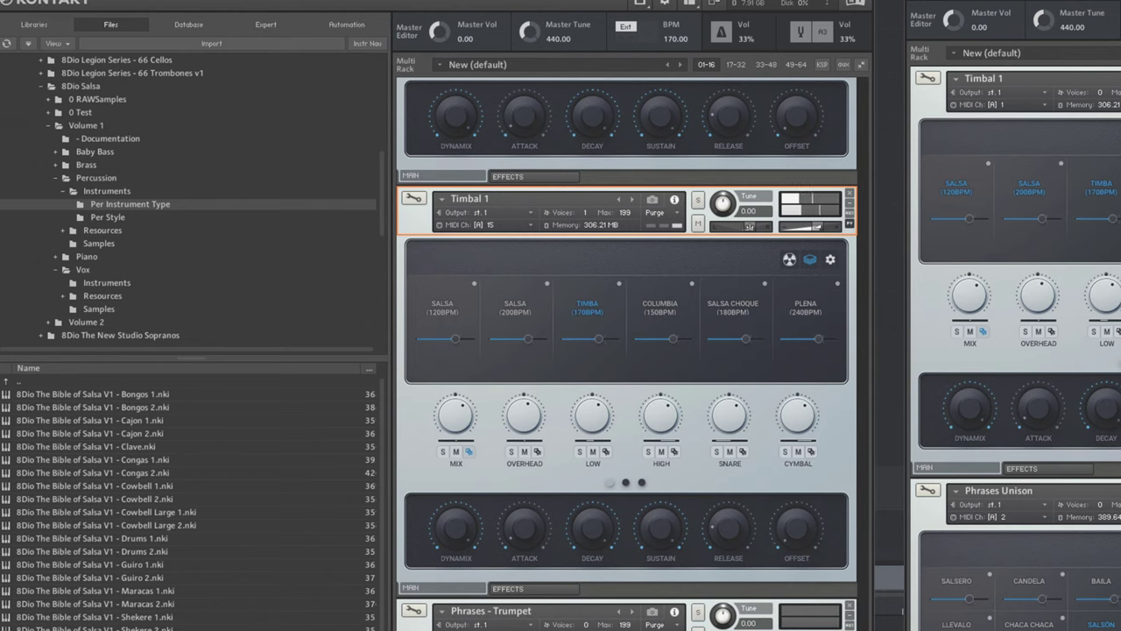
click(519, 309)
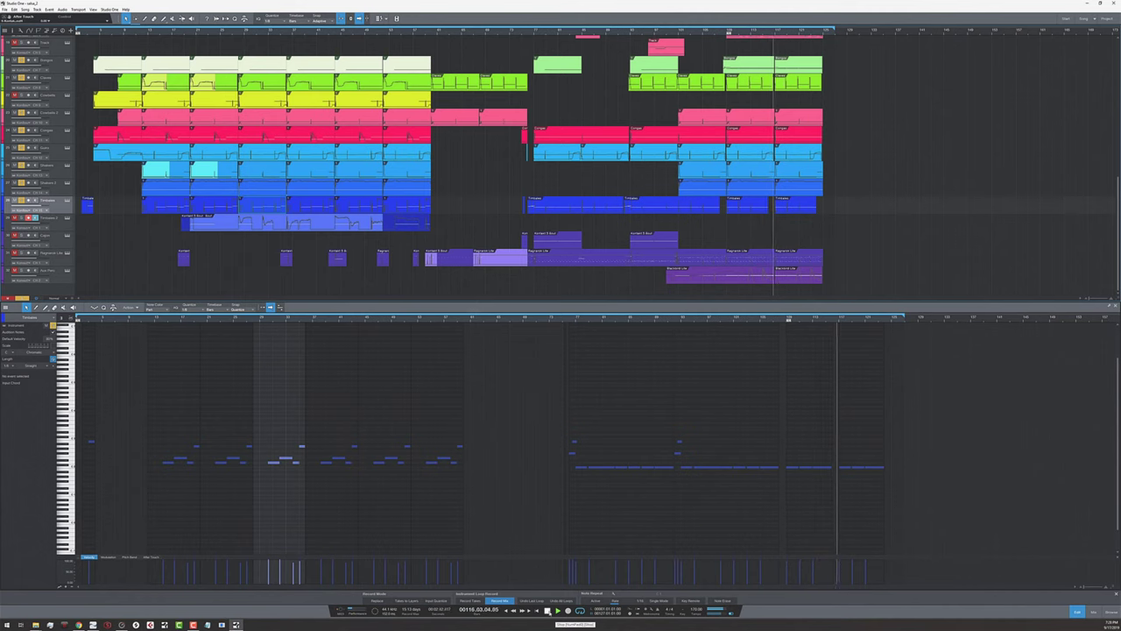
- Stop playback, play the song again from bar 108 with the percussion tracks in view, and stop it
click(547, 611)
click(724, 33)
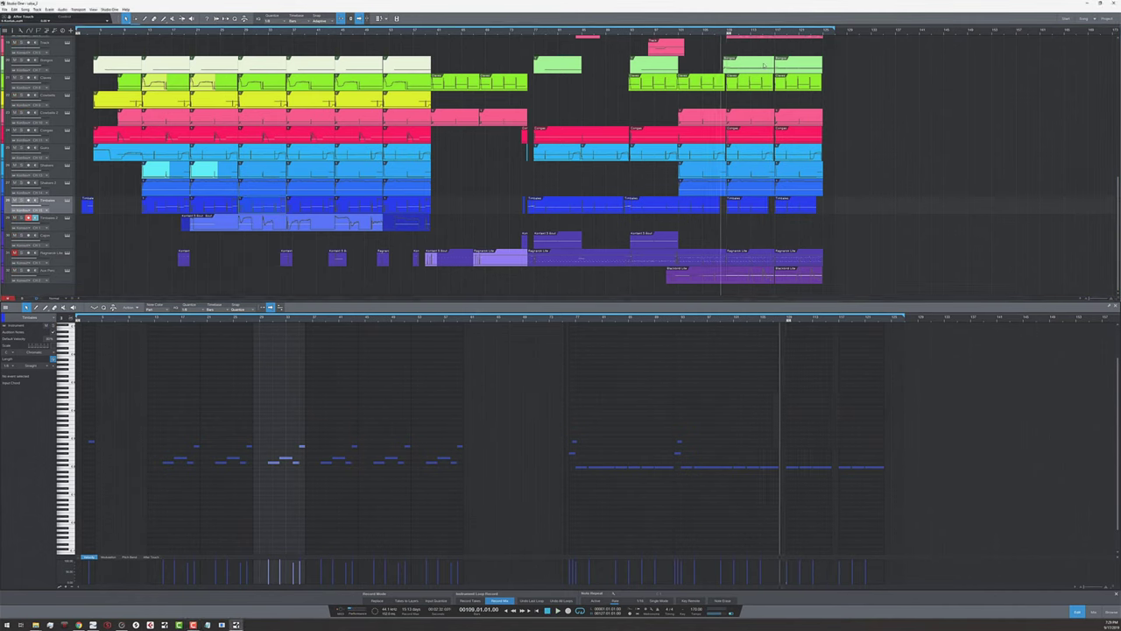
key(space)
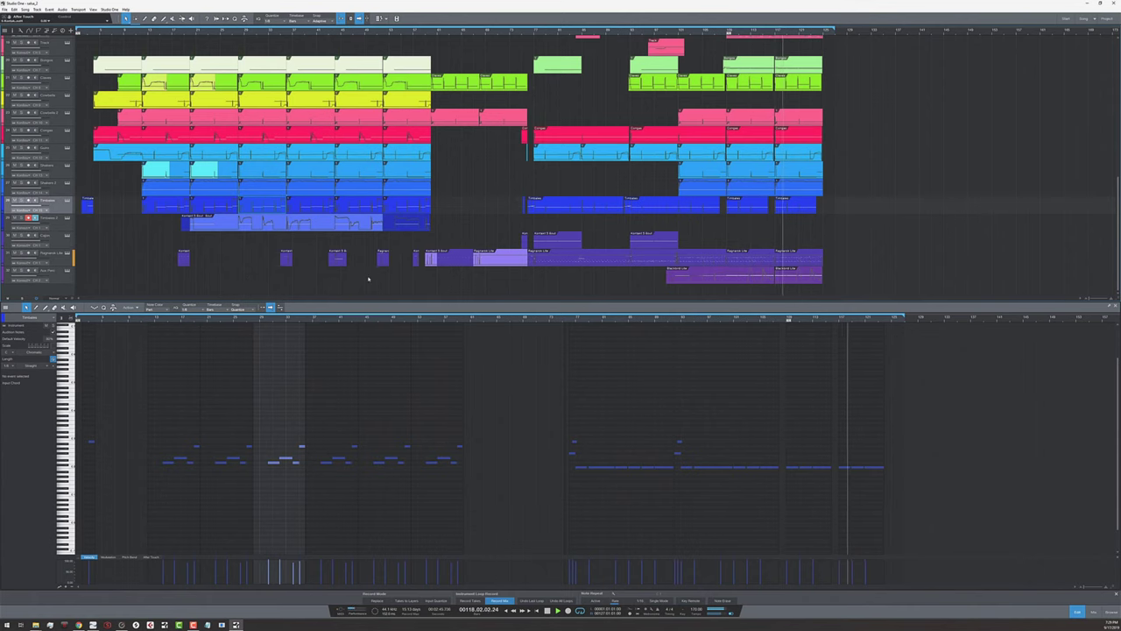
scroll(369, 278, up, 2)
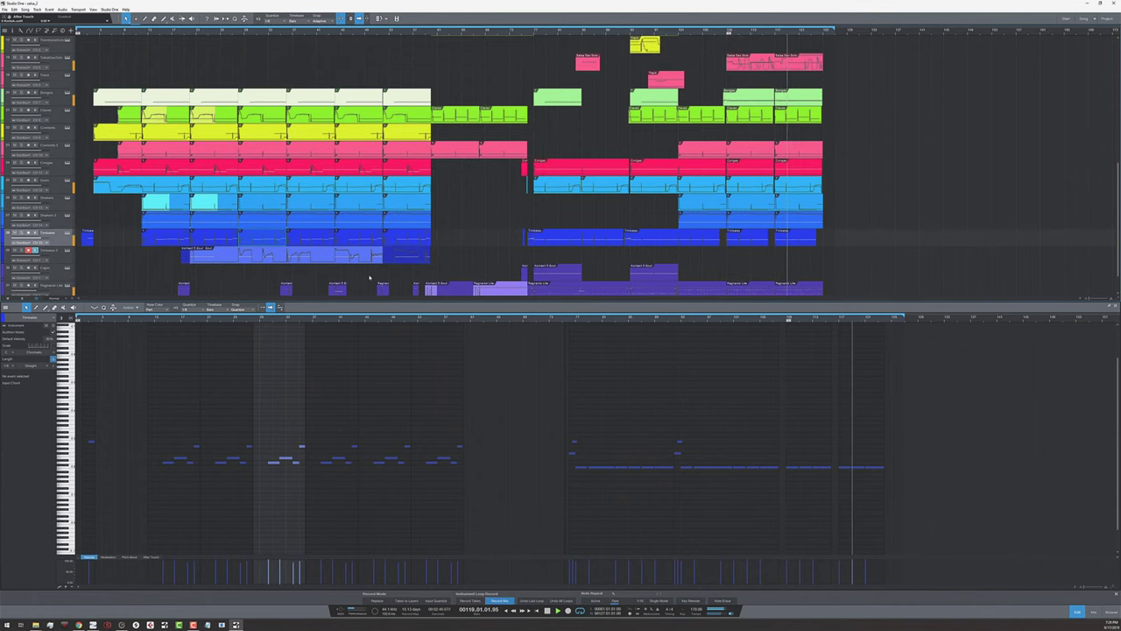
click(548, 610)
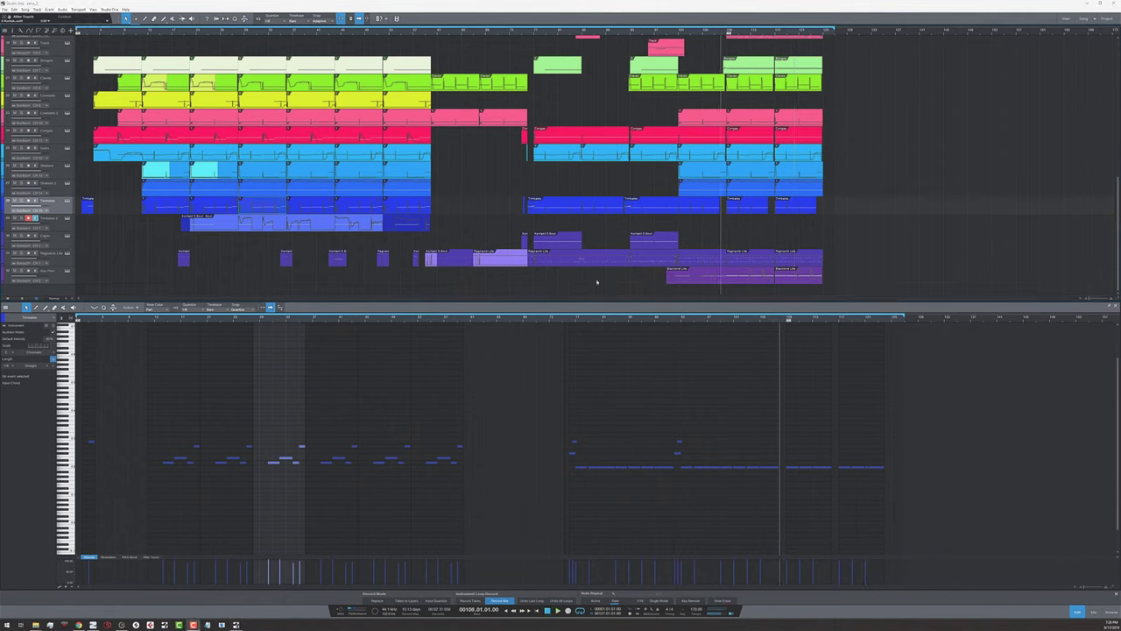
- Open the Ragnarok Lite drum instrument, view its mixer page, return to the kit page and stop playback
click(22, 253)
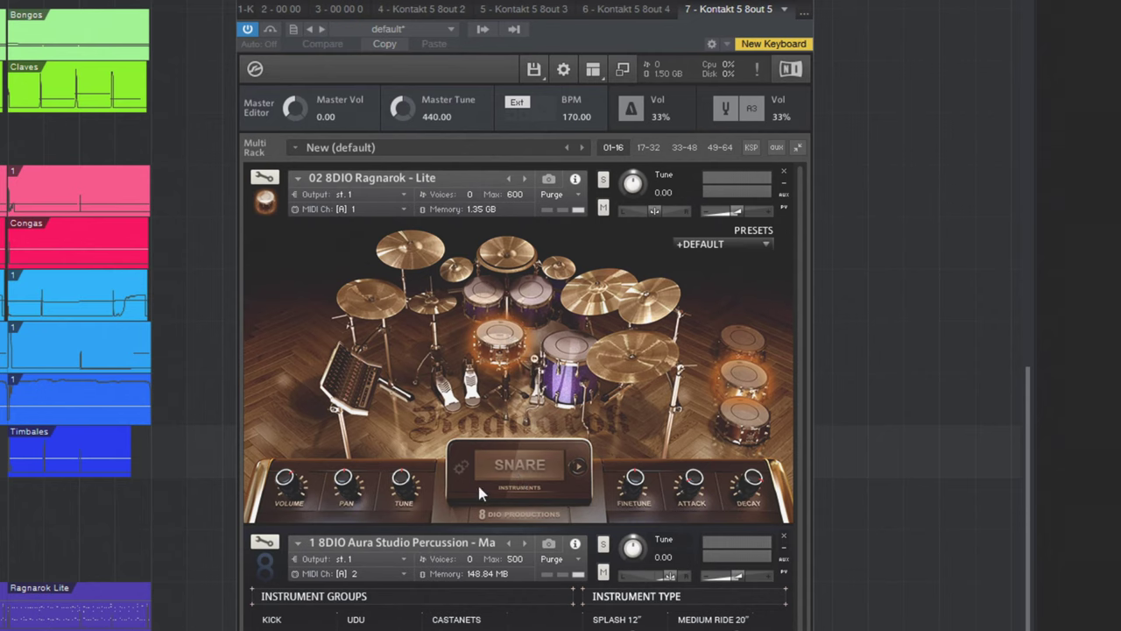
click(368, 381)
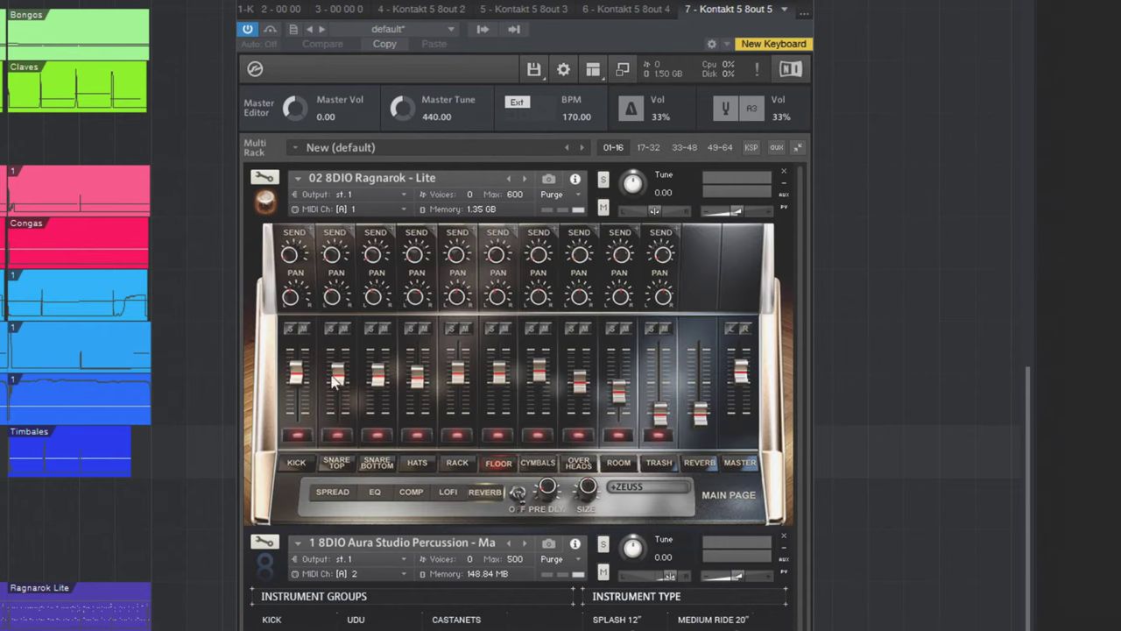
click(696, 462)
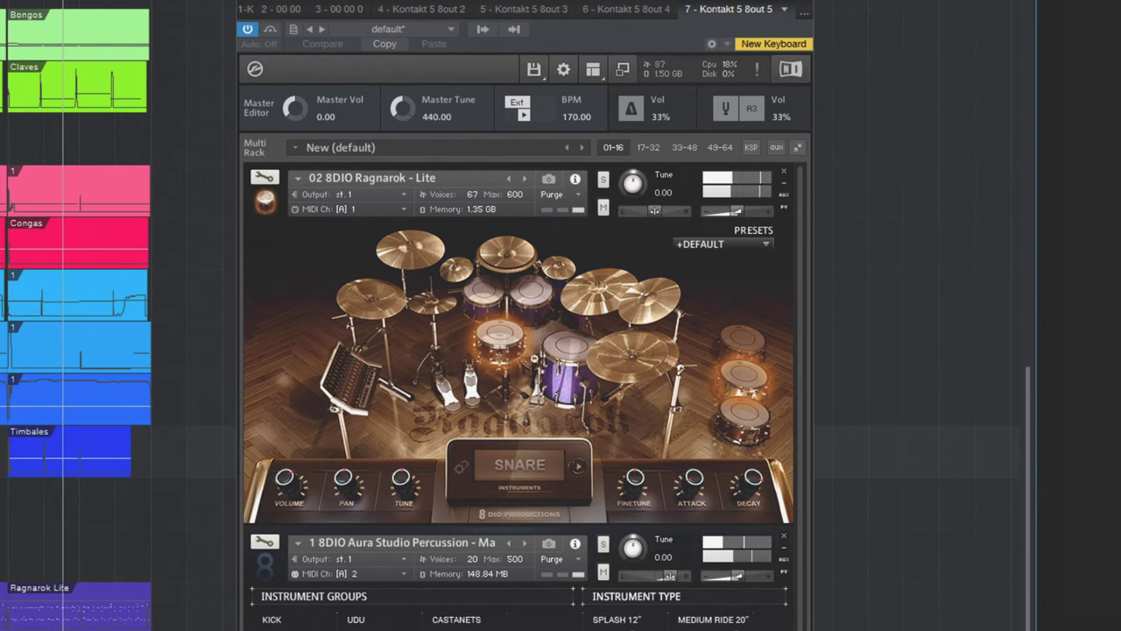
key(space)
- Close the Ragnarok instrument window, move the Phrases - Tenor Saxophone window clear of the arrangement and select the sax solo track
scroll(98, 477, up, 5)
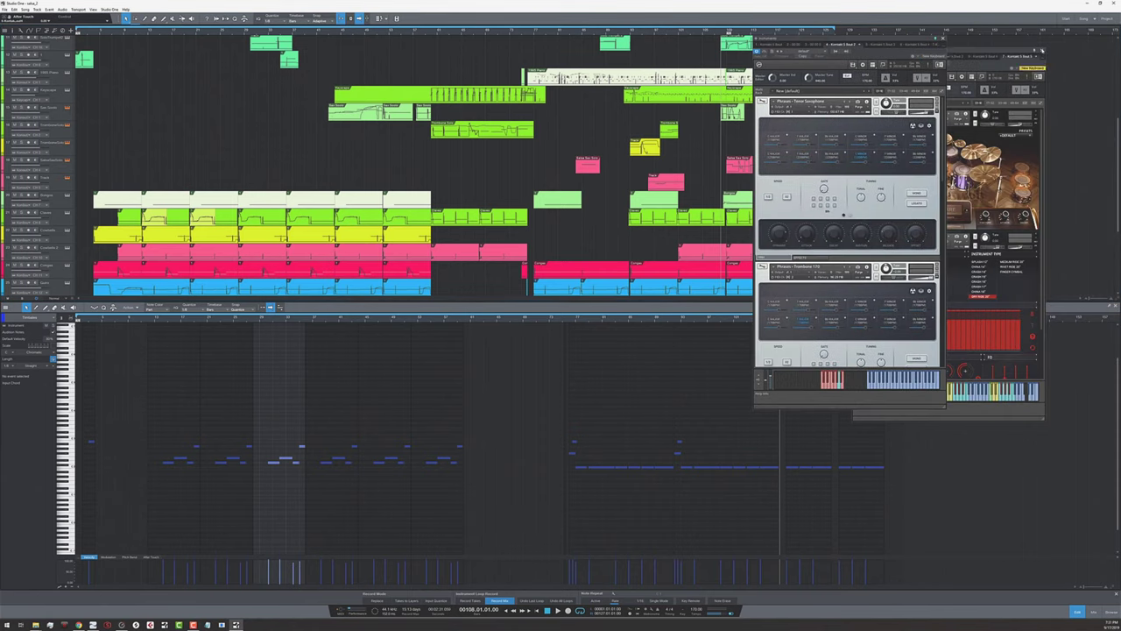
click(1042, 51)
drag(841, 39, 872, 41)
click(48, 107)
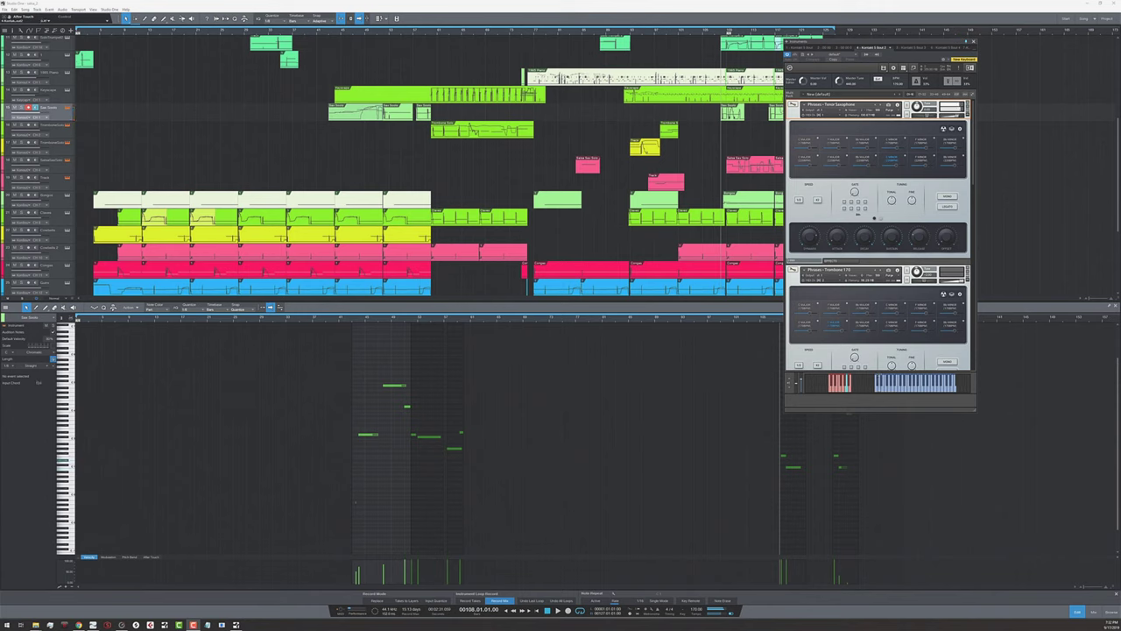
- Play the song from bar 101 with the tenor saxophone track armed, and stop playback
key(KP_1)
key(F10)
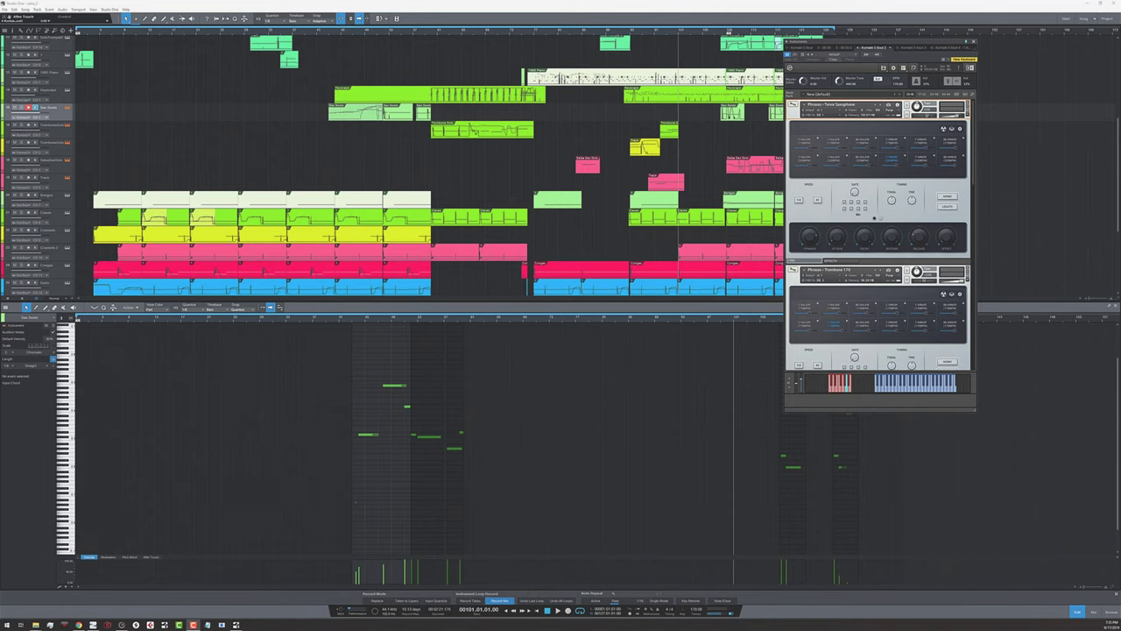
click(557, 610)
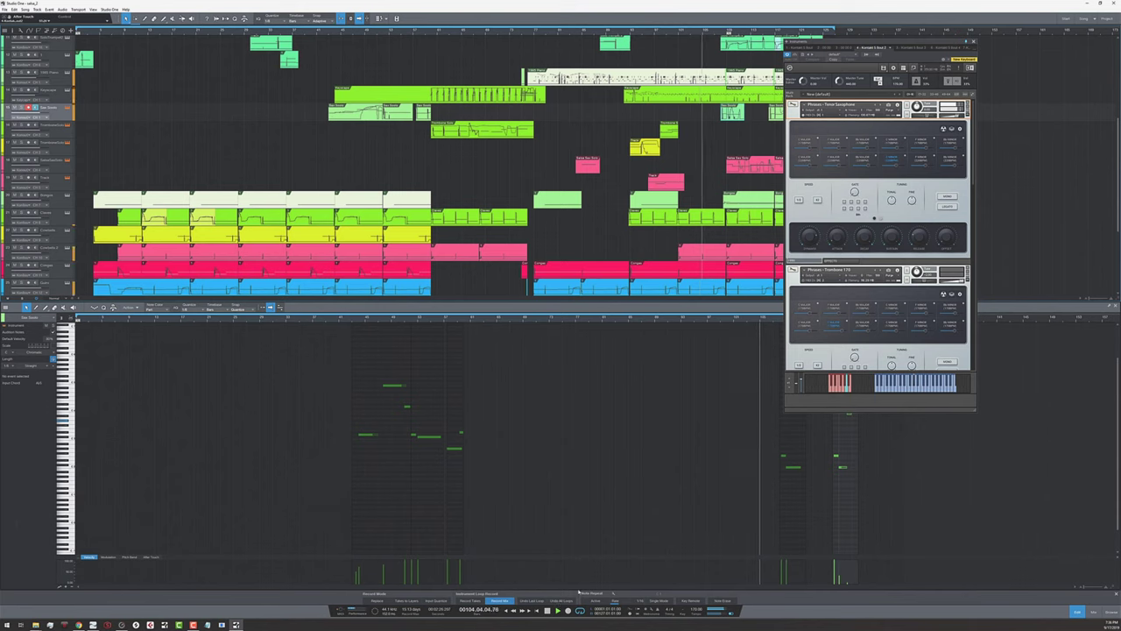
key(space)
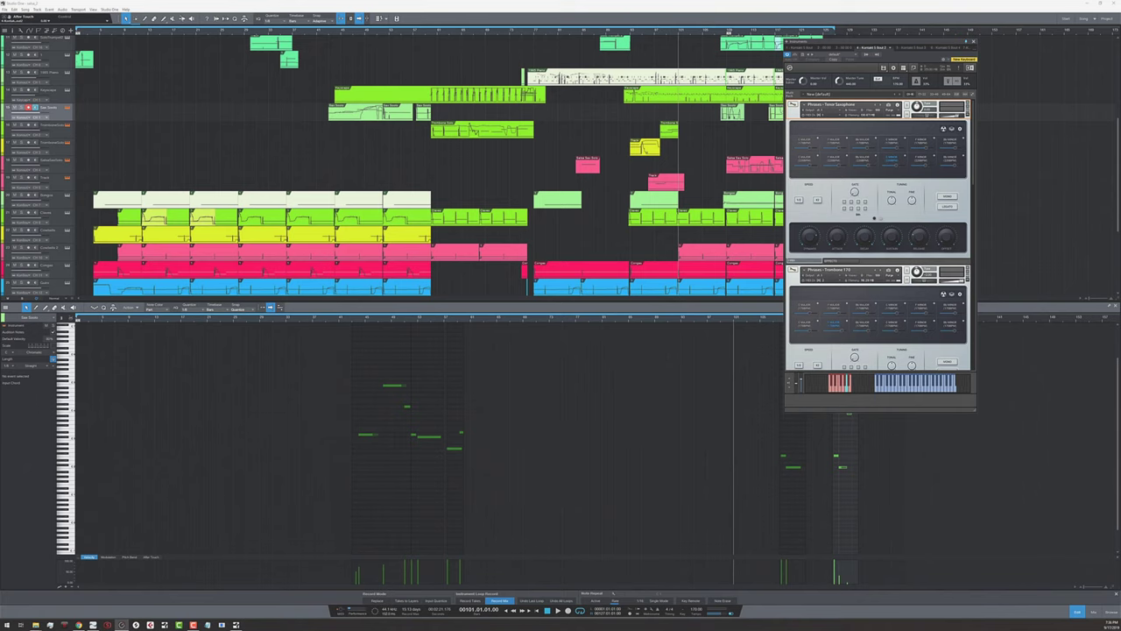
- Try recording a tenor saxophone phrase on the sax solo track from bar 101
click(570, 611)
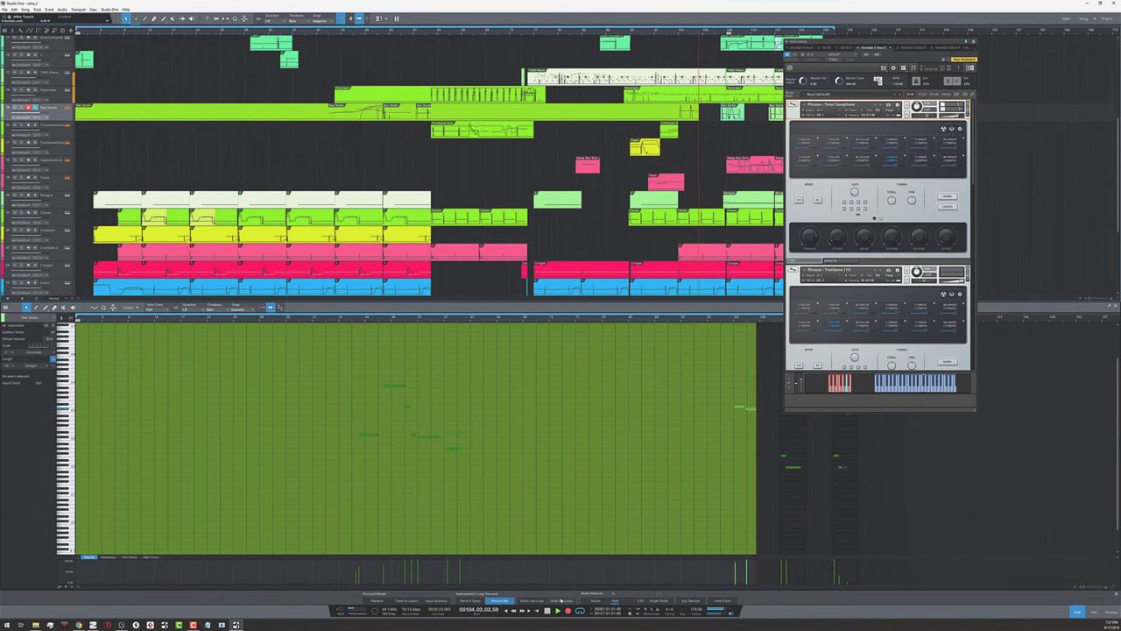
click(547, 610)
- Select the trombone track below the sax solos, bring Phrases - Trombone 170 into view and play from bar 101
key(Down)
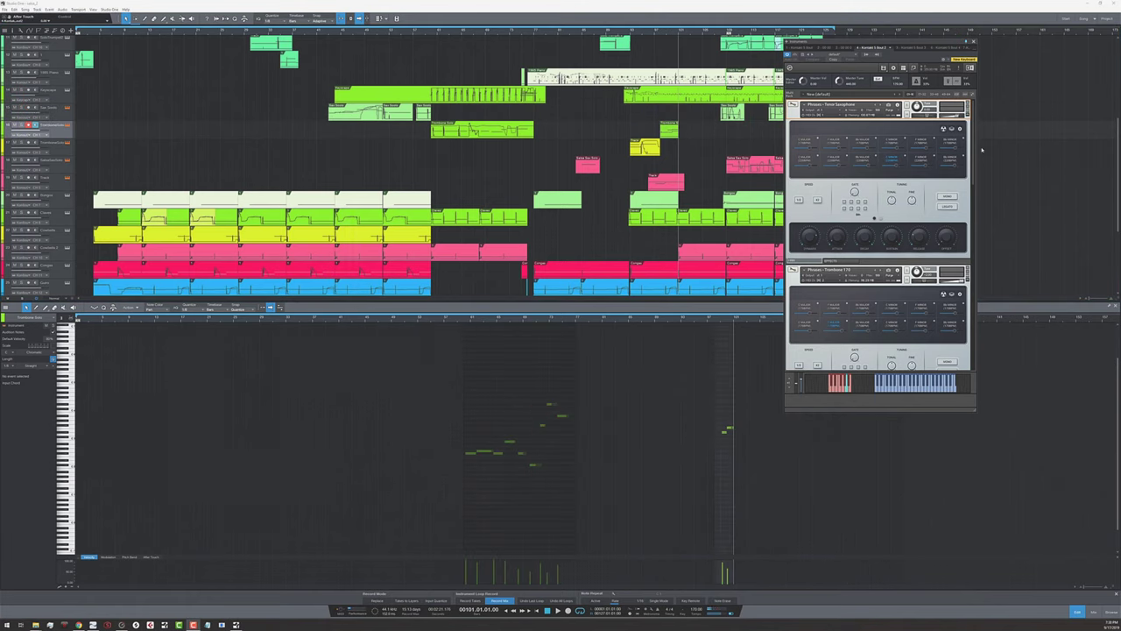
scroll(971, 154, down, 2)
click(558, 611)
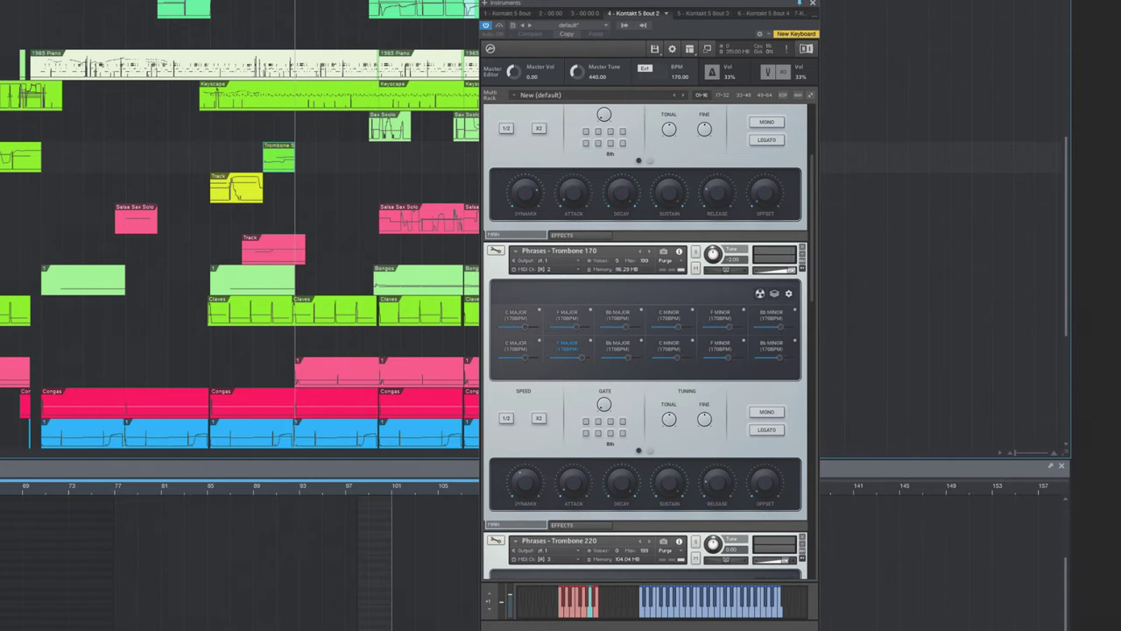
- Show the Kontakt file browser and open the Piano folder of Volume 1
key(F1)
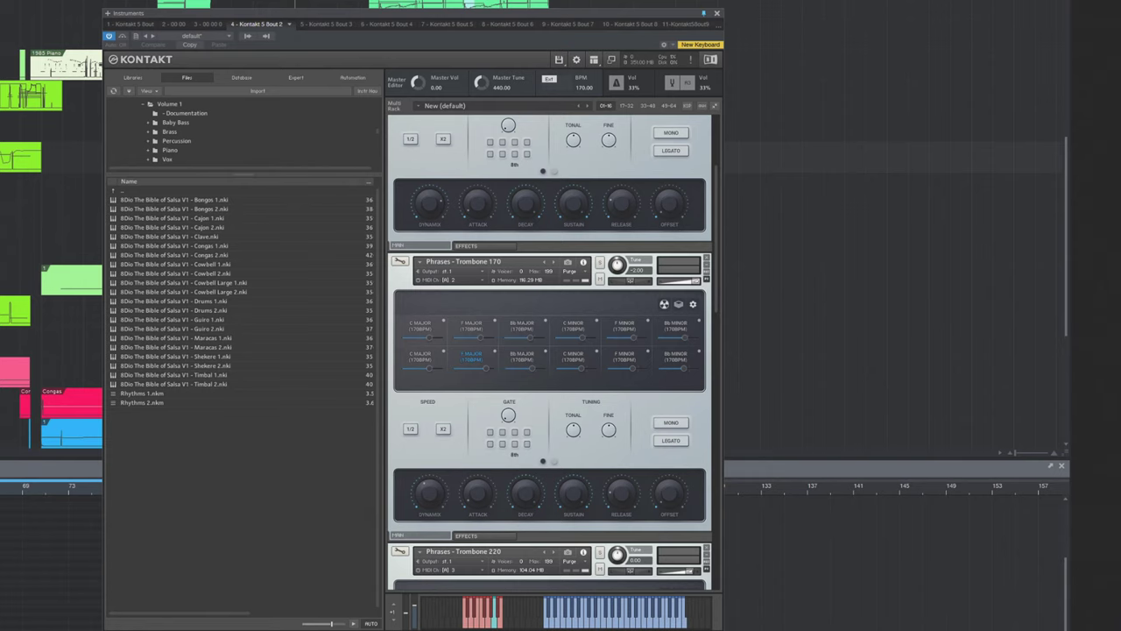
click(170, 150)
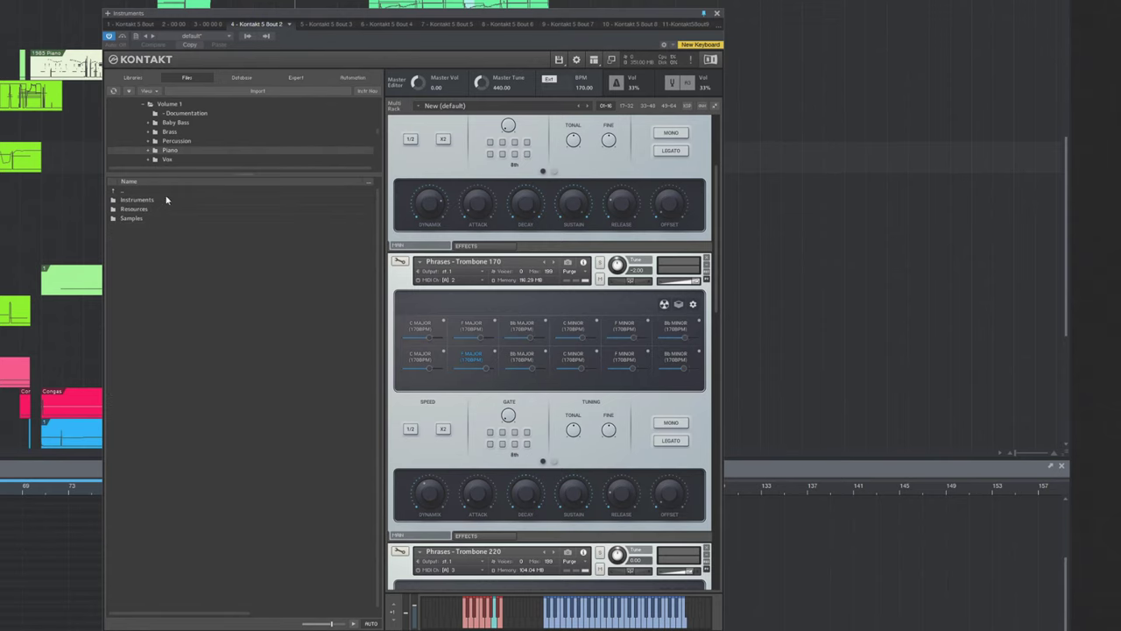